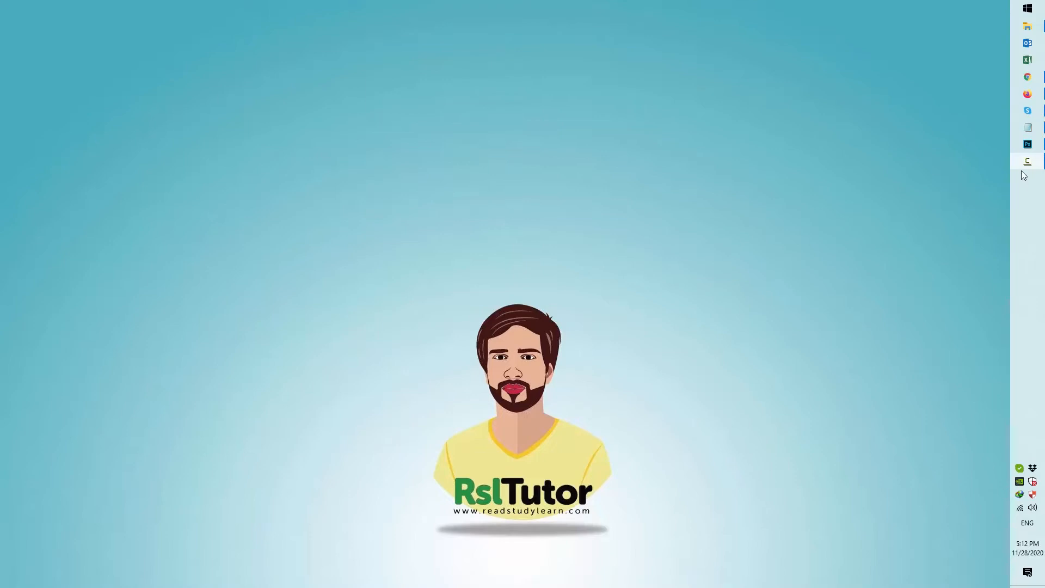
- Switch to Photoshop, duplicate the Curves 1 layer, and hide the original so only the copy is active
click(1028, 144)
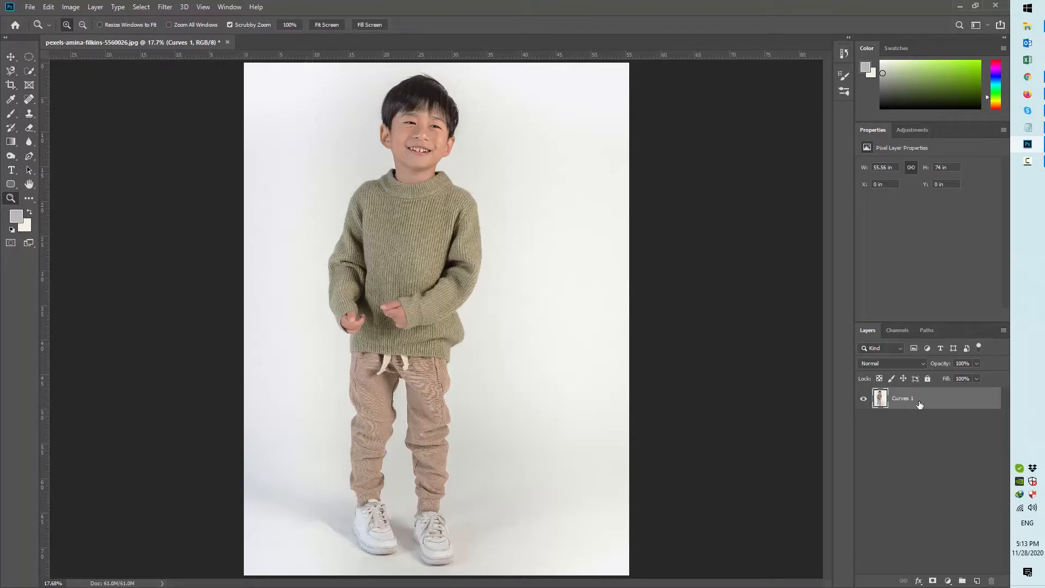
drag(920, 404, 977, 581)
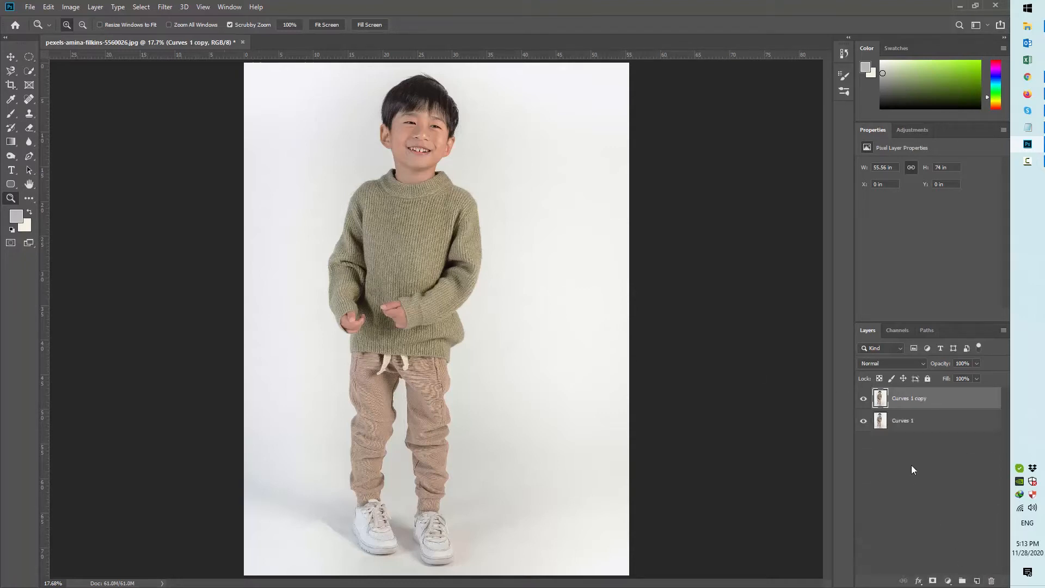
click(928, 427)
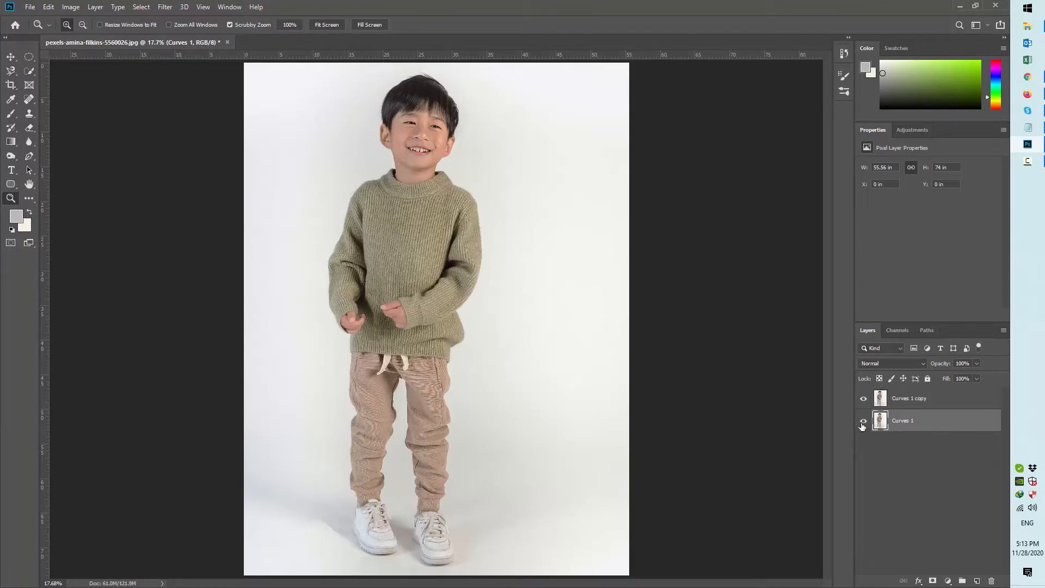
click(864, 423)
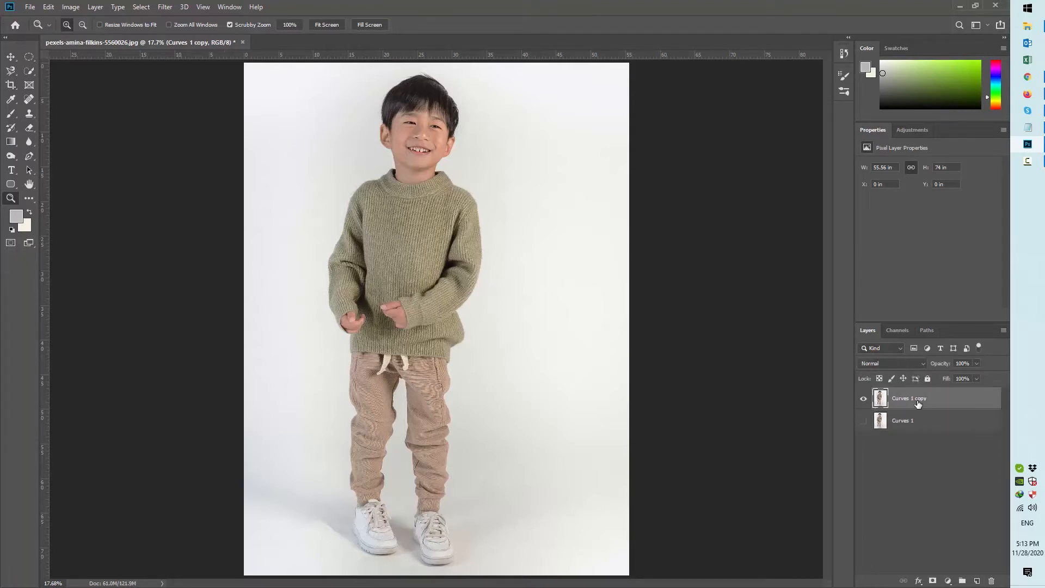
click(919, 405)
- Select the boy's head and most of his sweater using an enlarged Quick Selection brush
click(390, 223)
drag(446, 125, 446, 173)
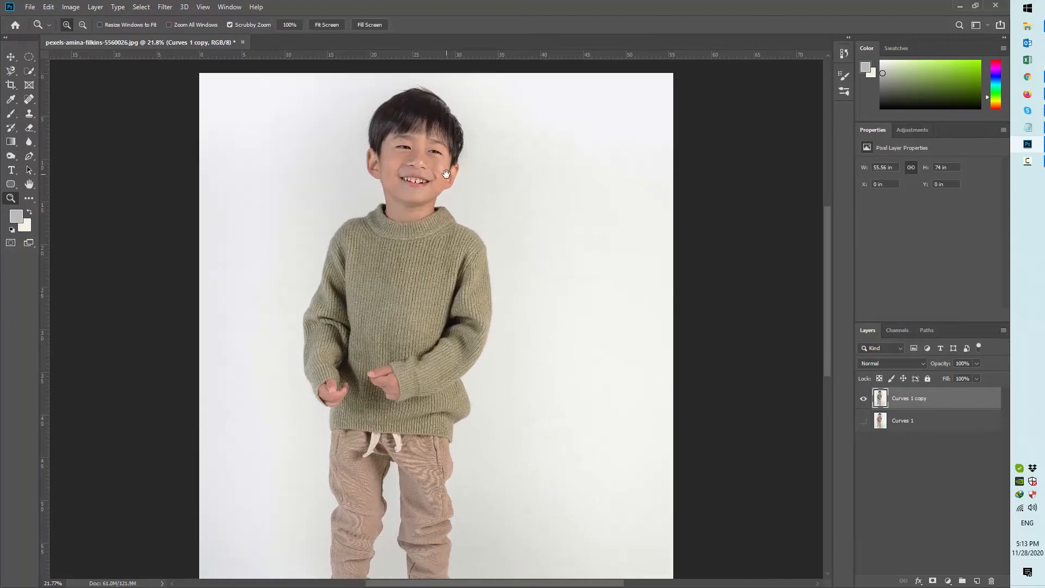
click(29, 72)
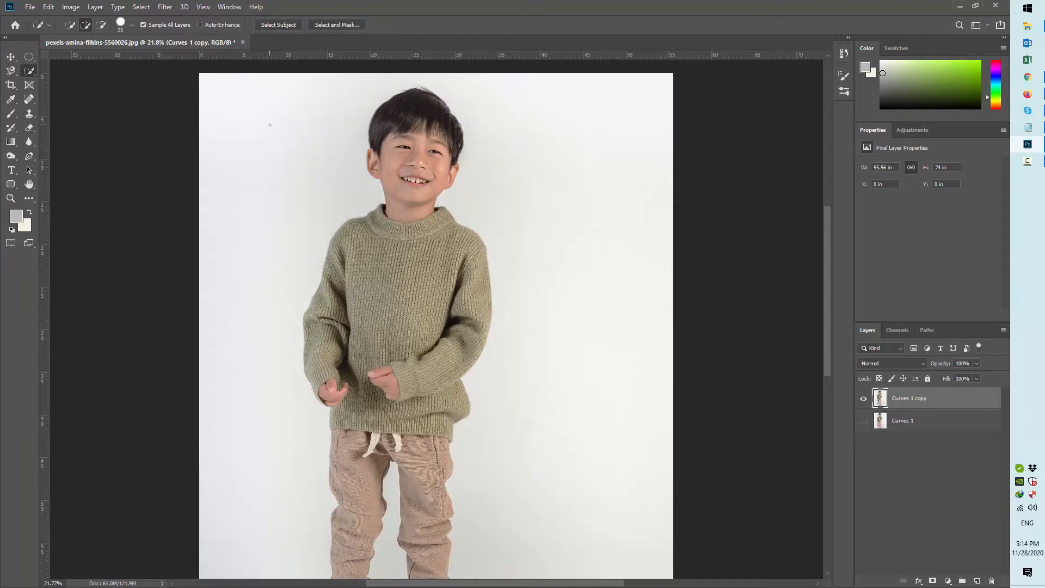
key(bracketright)
key(bracketright)
key(bracketright)
key(bracketright)
key(bracketright)
key(bracketright)
key(bracketright)
key(bracketright)
key(bracketright)
mouse_move(395, 271)
mouse_down()
mouse_move(330, 358)
mouse_move(329, 392)
mouse_move(348, 443)
mouse_move(397, 462)
mouse_move(436, 303)
mouse_move(413, 204)
mouse_move(426, 209)
mouse_up()
click(11, 70)
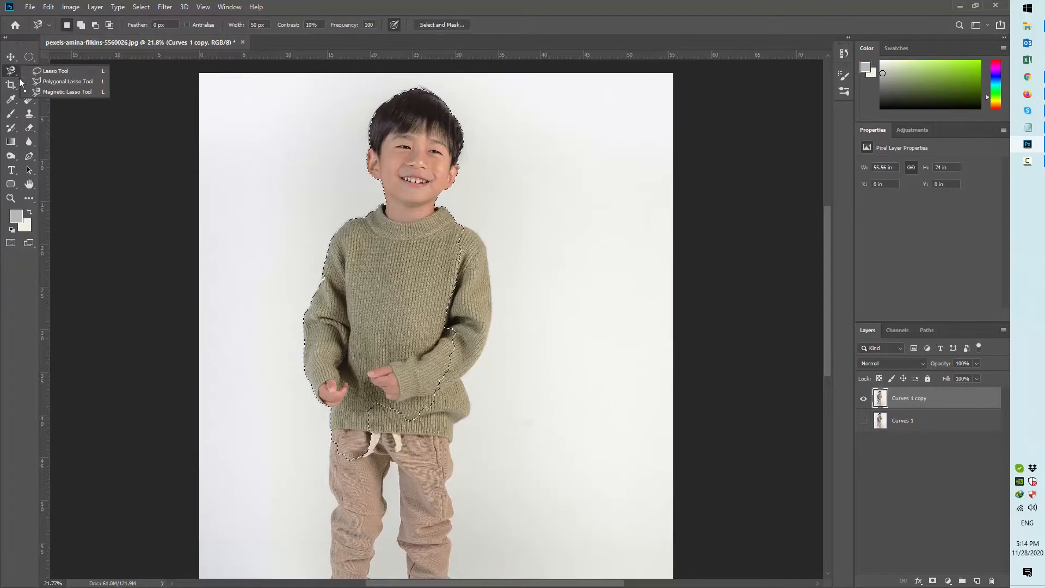
click(60, 92)
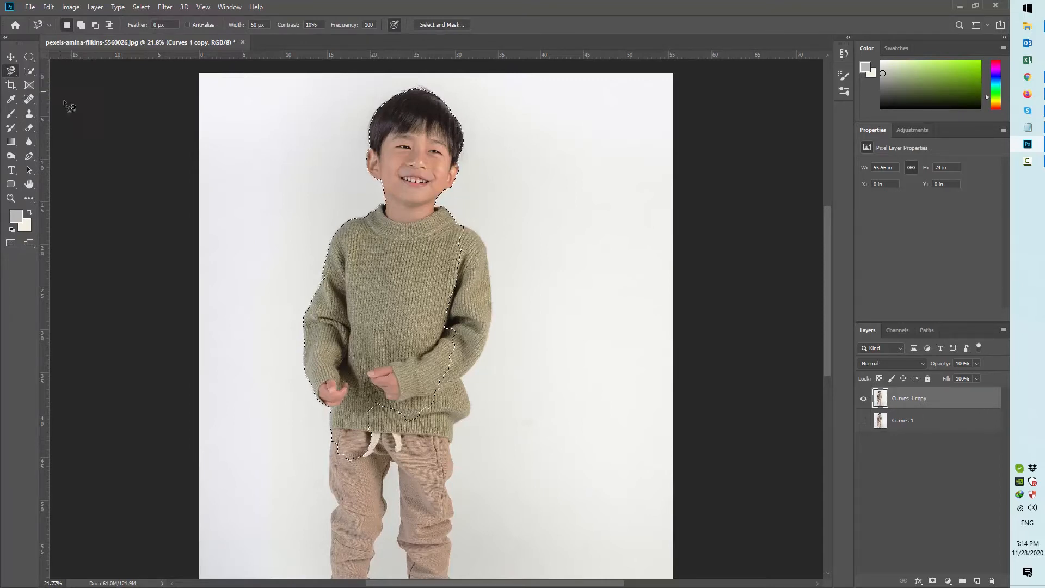
click(320, 281)
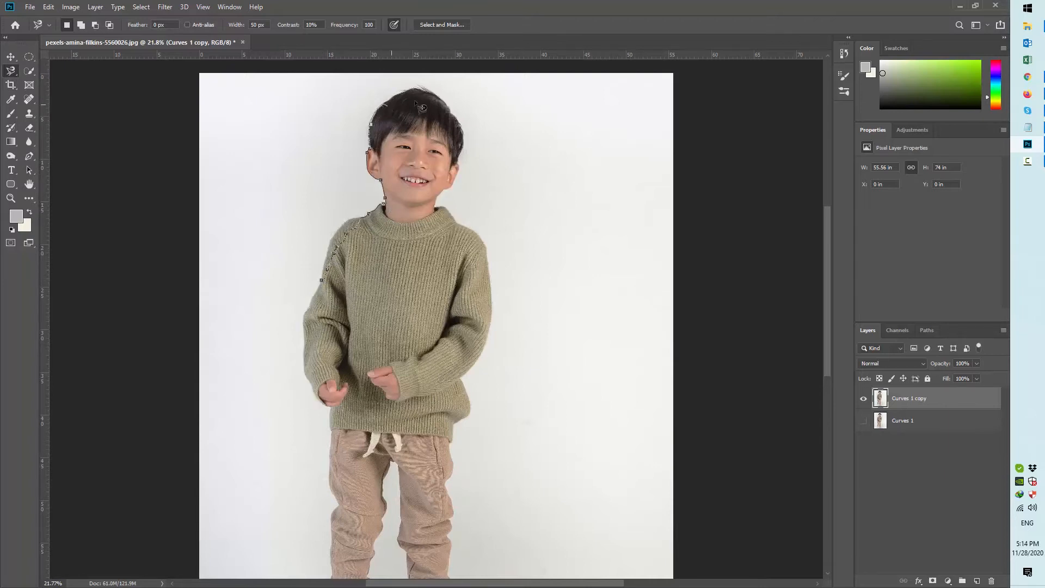
key(Escape)
key(ctrl+d)
- Select the boy's whole figure with the Quick Selection tool and inspect the selection edge around the shoes
key(w)
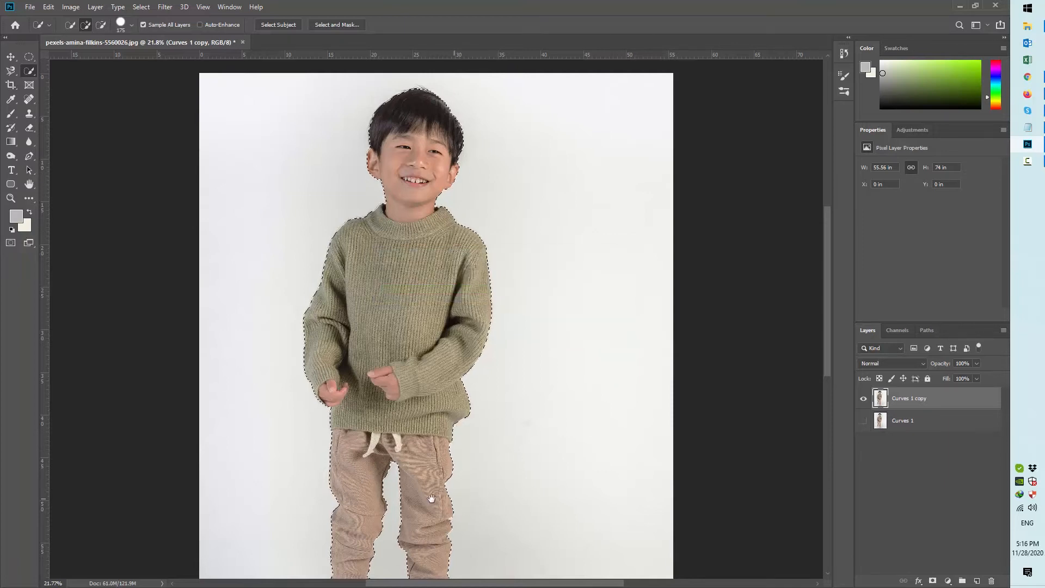
scroll(467, 407, down, 5)
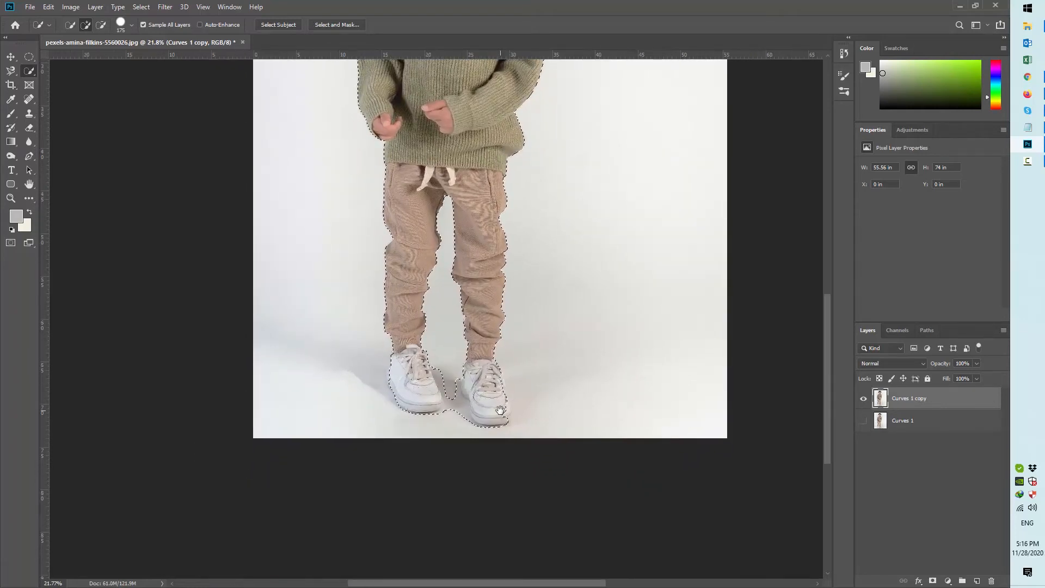
key(z)
key(ctrl+d)
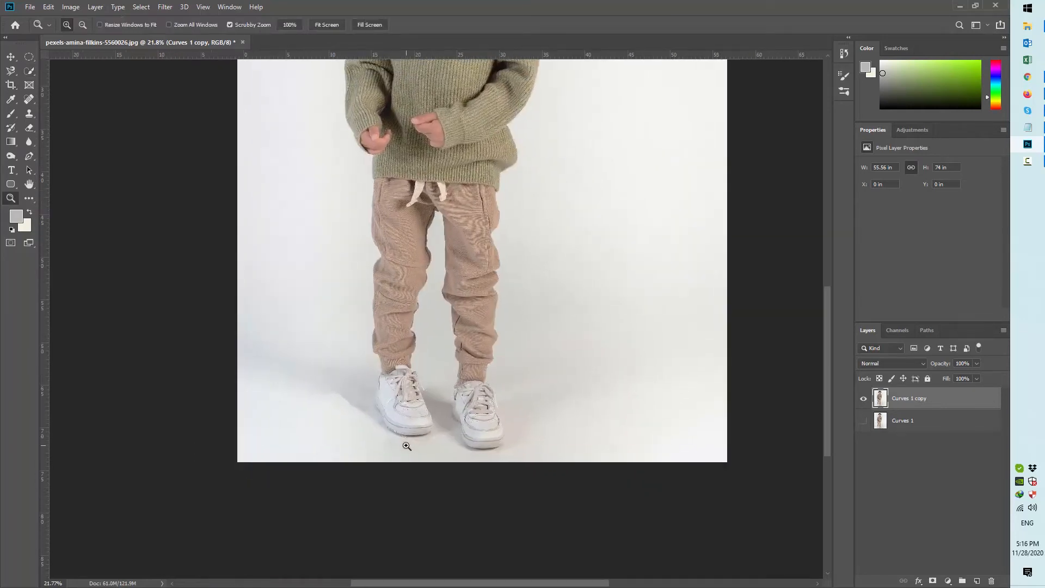
drag(404, 450, 542, 383)
click(625, 240)
scroll(595, 362, up, 10)
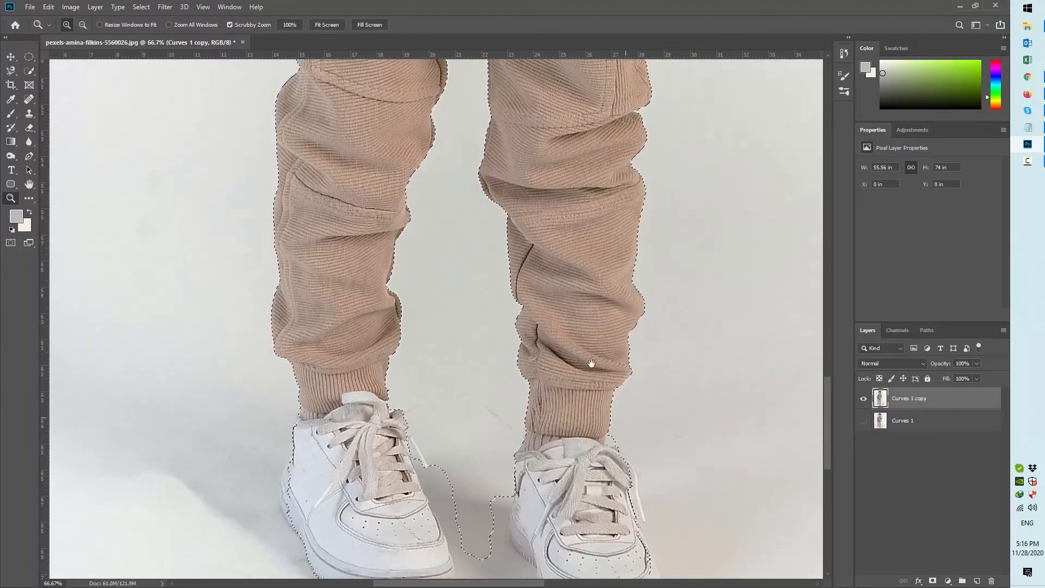
scroll(559, 239, up, 10)
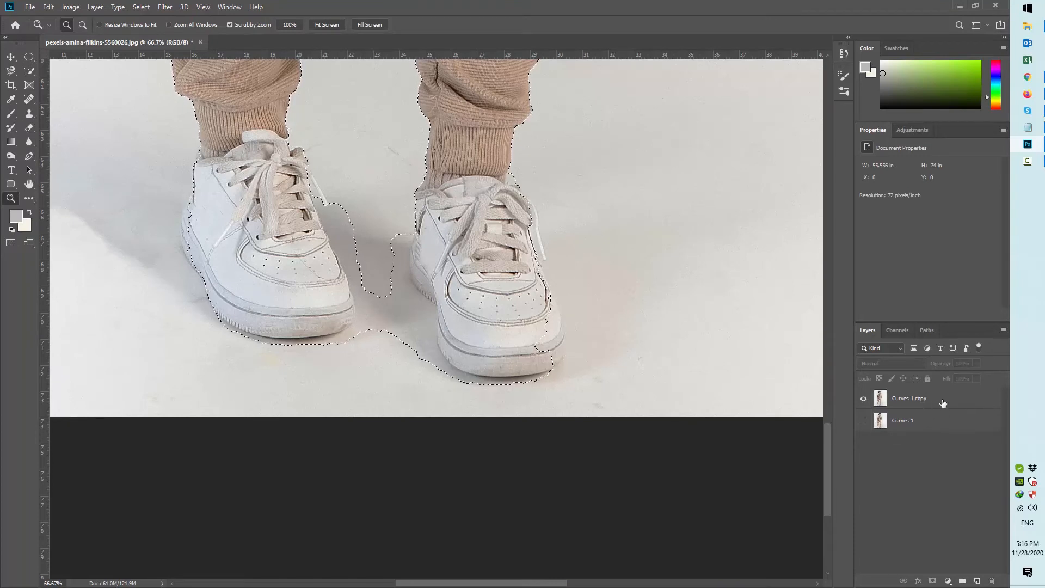
- Activate the Curves 1 copy layer and edit its selection in Quick Mask mode
click(925, 398)
click(142, 7)
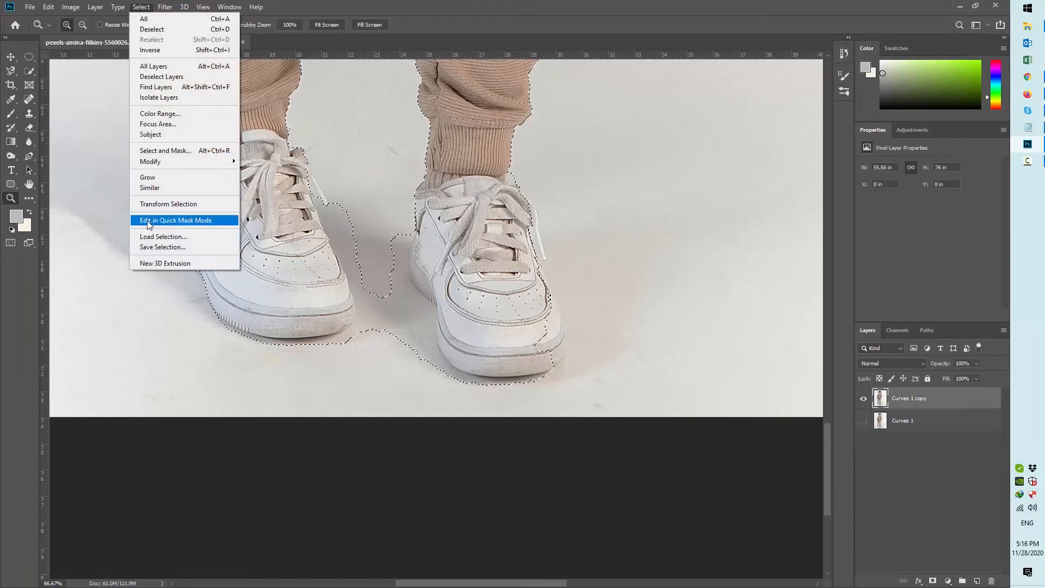
click(210, 221)
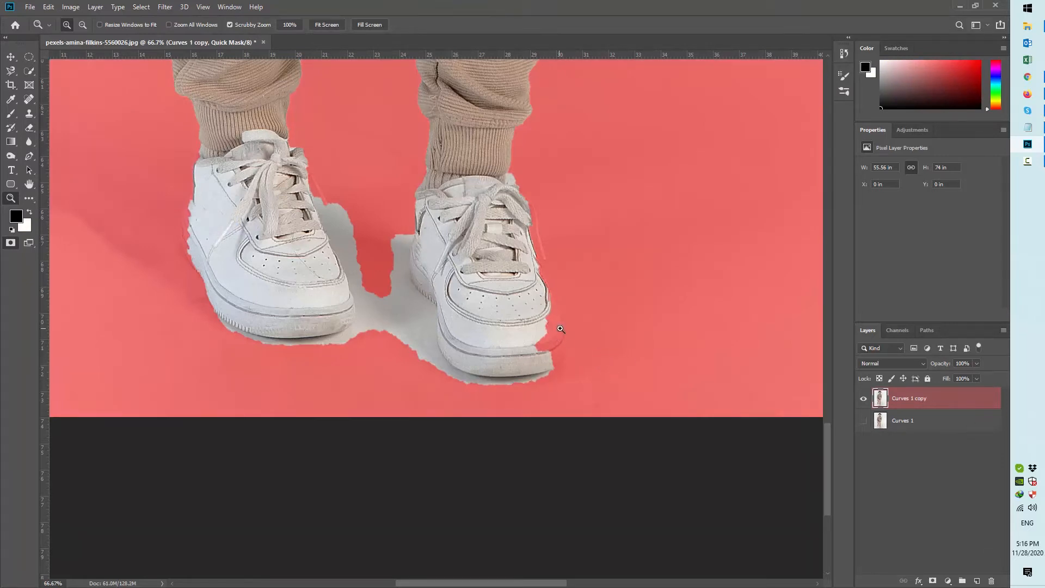
key(q)
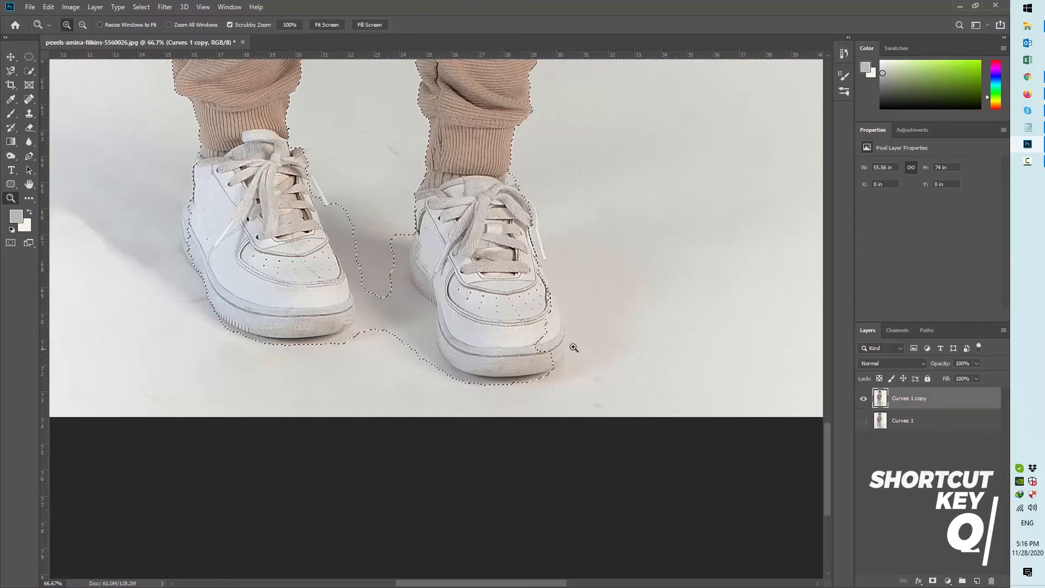
key(q)
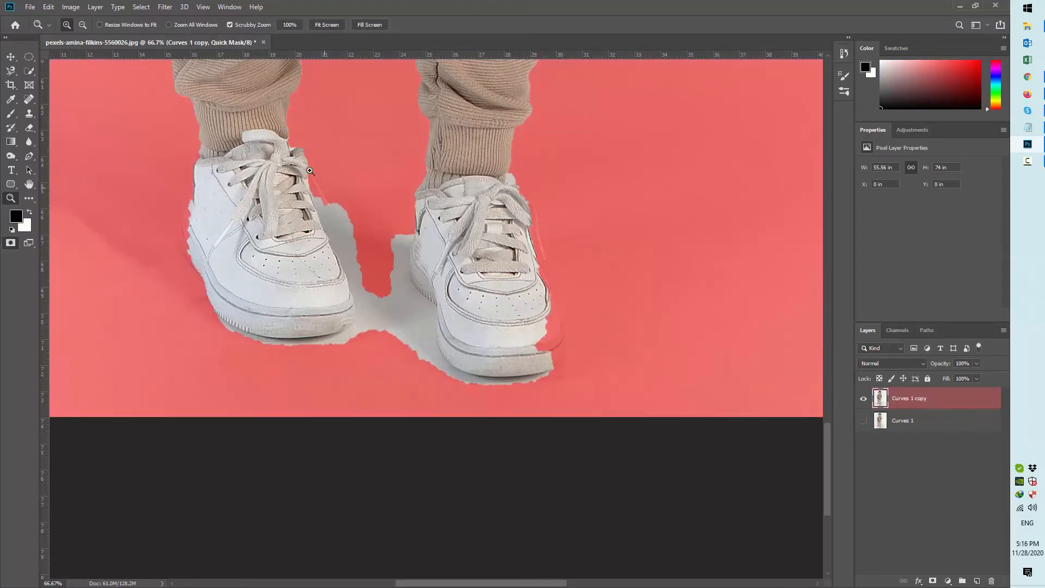
- Set up a white 40 px Brush with 81% hardness in Normal mode for retouching the left shoe's mask edge
drag(211, 137, 344, 279)
drag(326, 346, 385, 374)
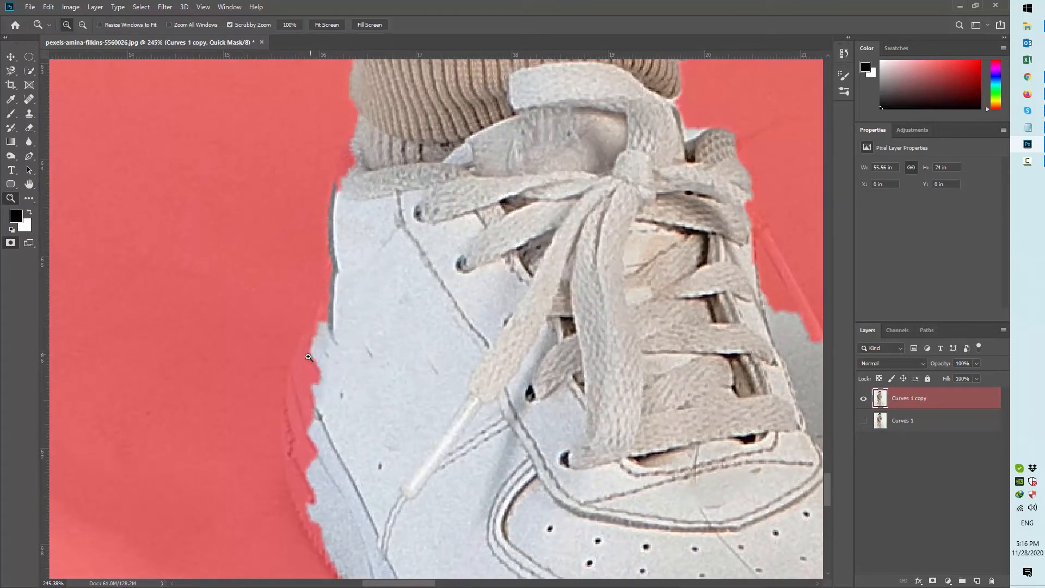
drag(301, 505, 339, 216)
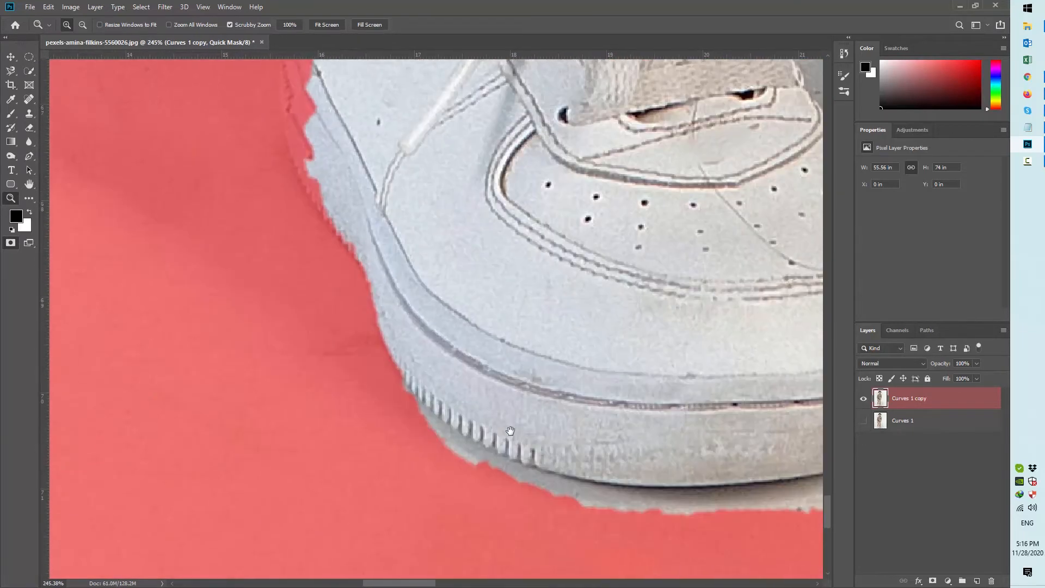
drag(560, 426, 583, 437)
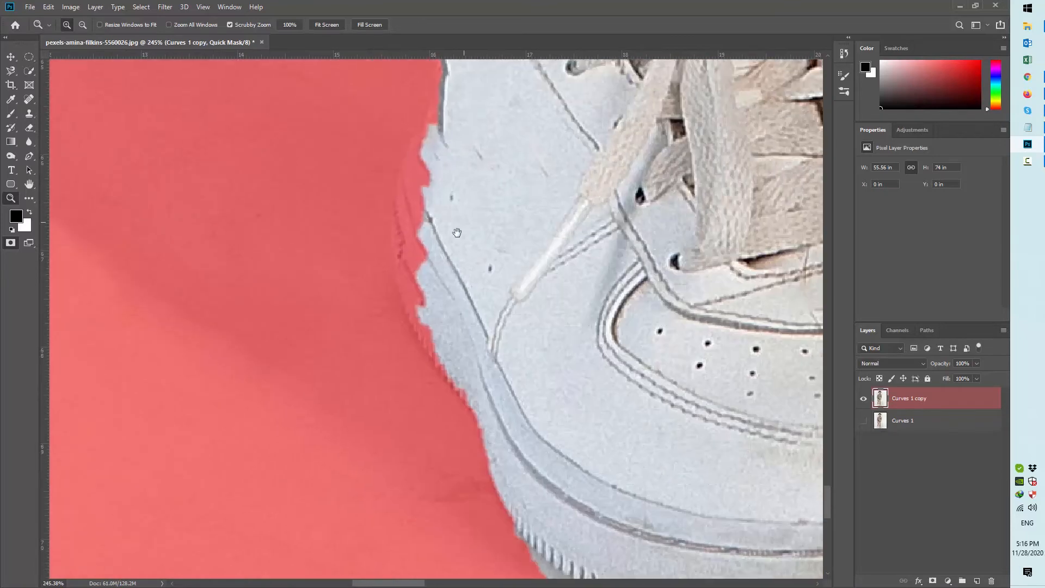
drag(458, 233, 415, 291)
drag(417, 173, 403, 243)
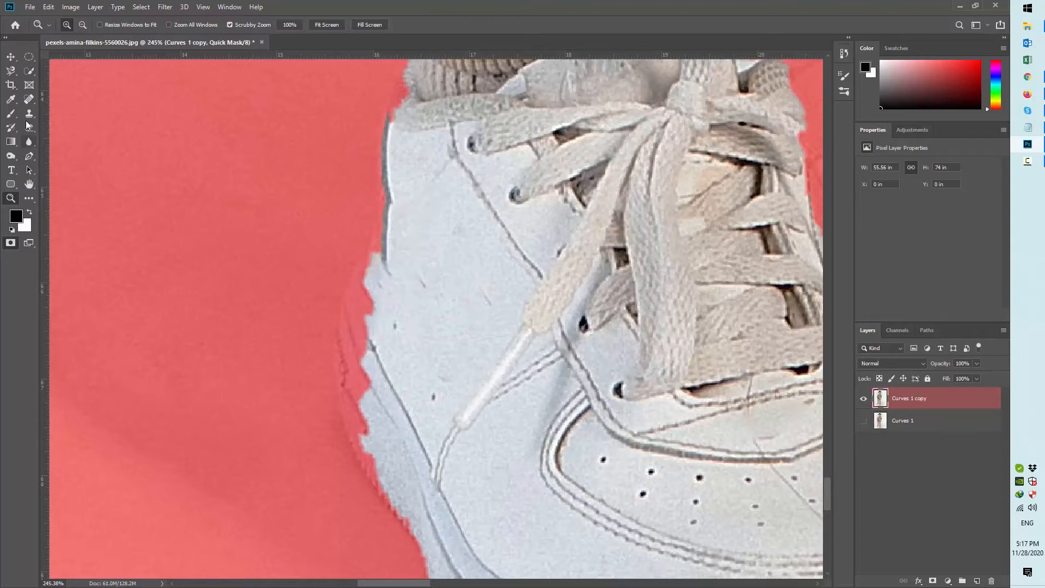
key(b)
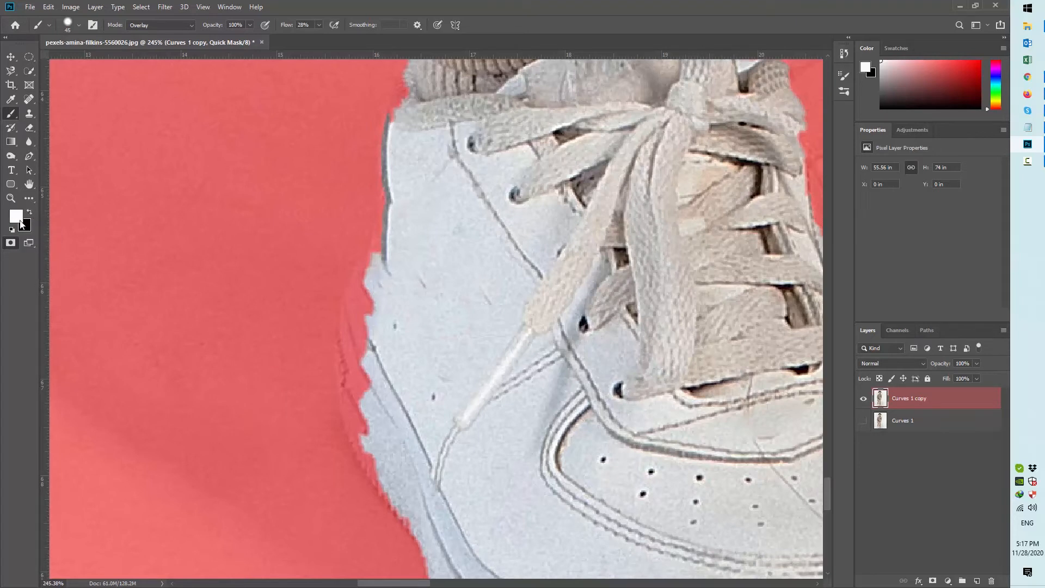
key([)
right_click(439, 252)
drag(547, 303, 541, 304)
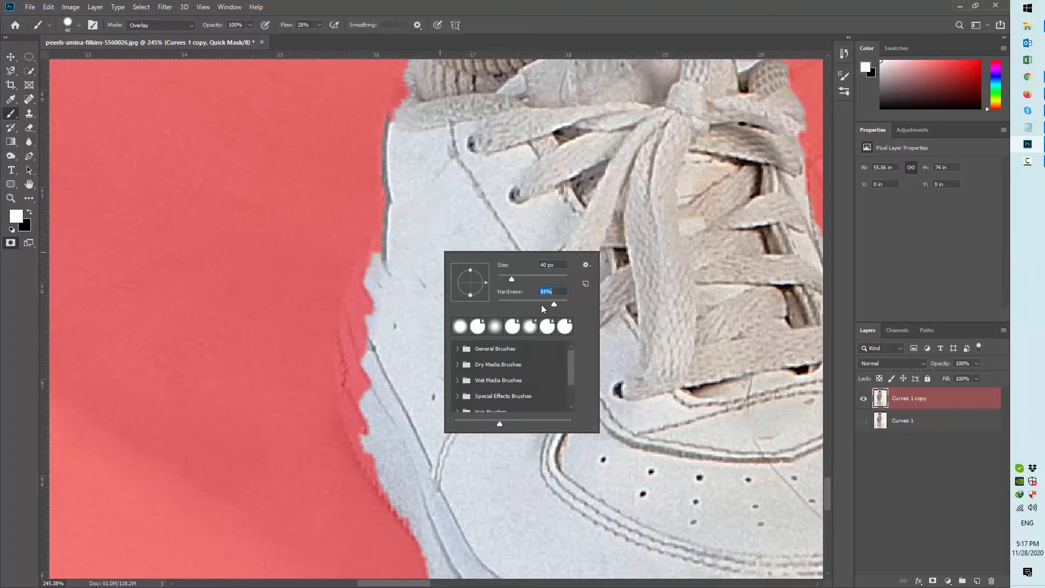
click(390, 312)
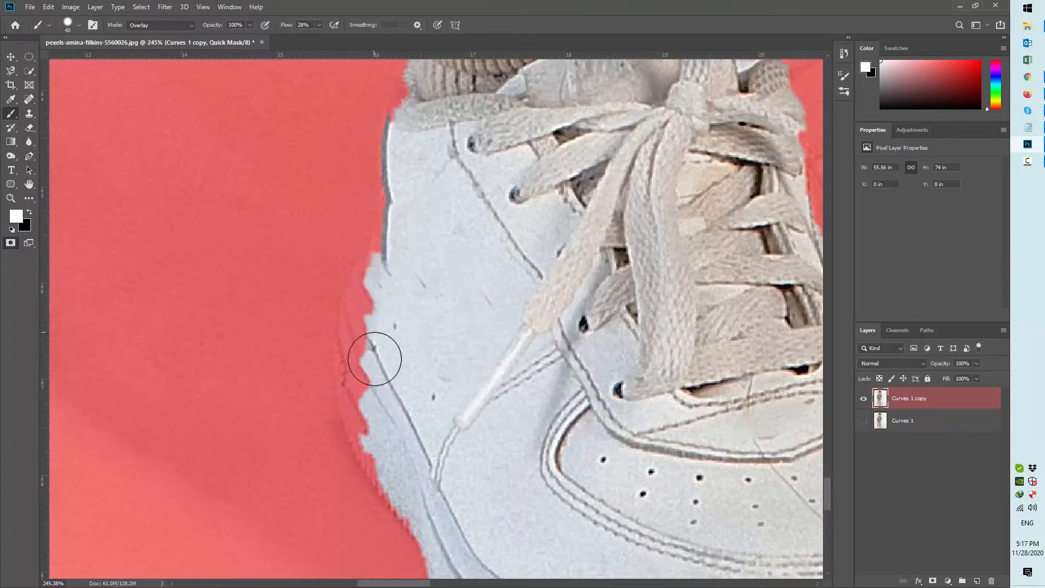
click(146, 27)
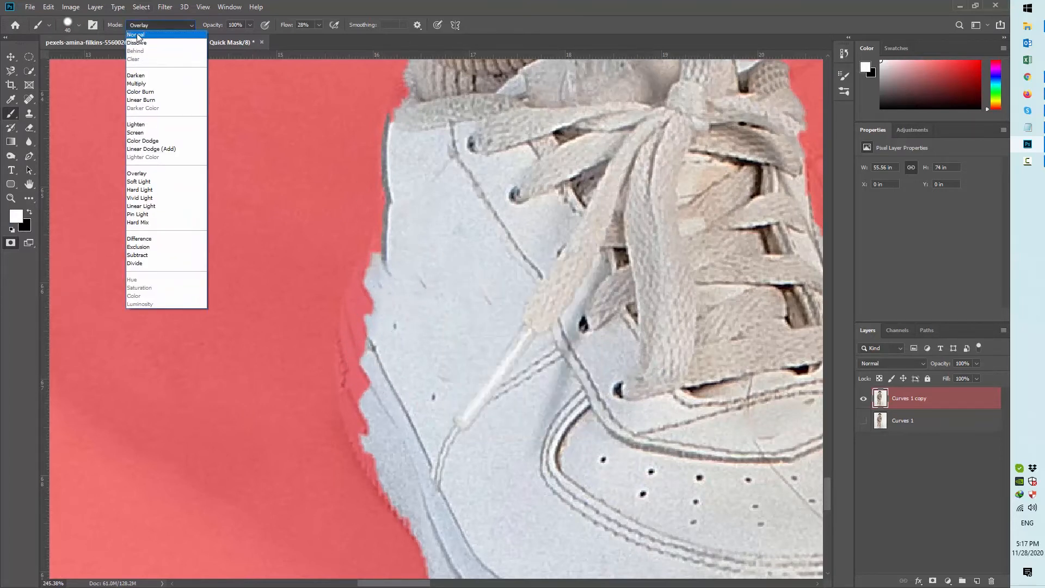
click(190, 36)
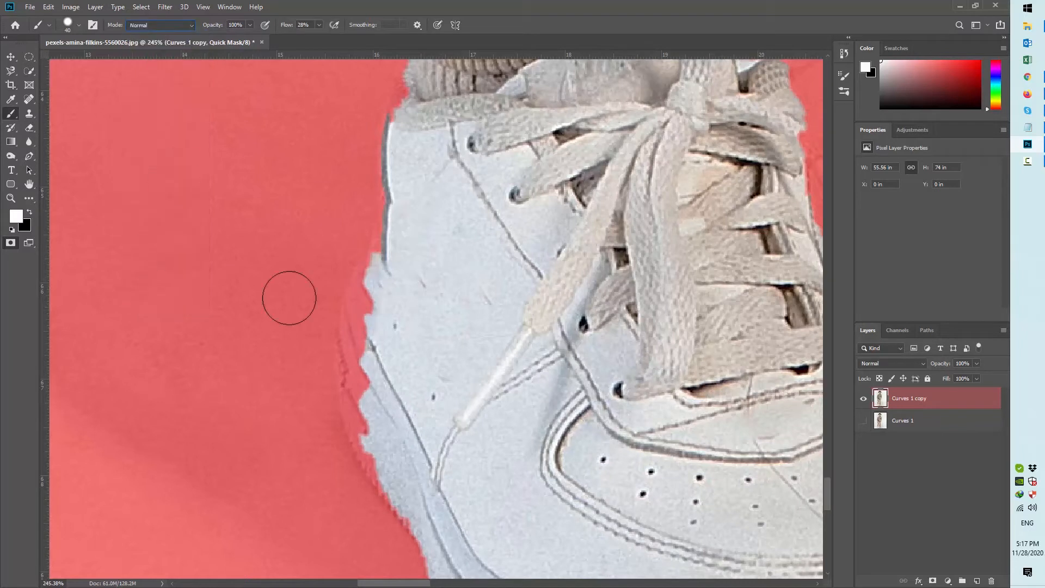
- Paint white over the left shoe's heel to bring its missing outer edge back into the selection
mouse_move(368, 325)
mouse_down()
mouse_move(372, 432)
mouse_move(434, 514)
mouse_move(373, 415)
mouse_move(370, 335)
mouse_move(386, 279)
mouse_move(366, 328)
mouse_move(363, 382)
mouse_move(367, 410)
mouse_move(376, 293)
mouse_move(400, 220)
mouse_move(393, 270)
mouse_move(416, 191)
mouse_up()
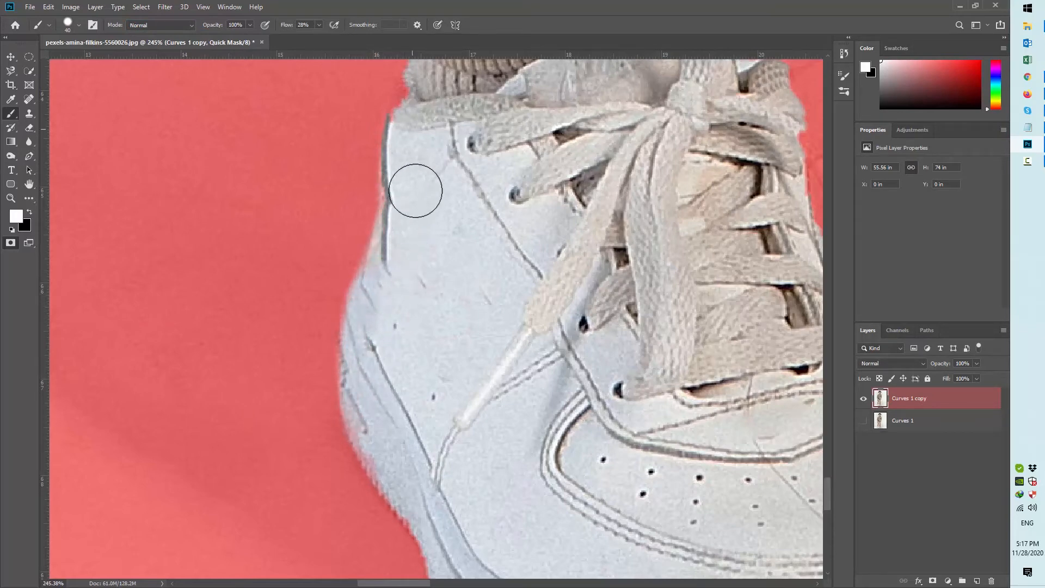
mouse_move(429, 133)
mouse_down()
mouse_move(423, 338)
mouse_move(415, 306)
mouse_up()
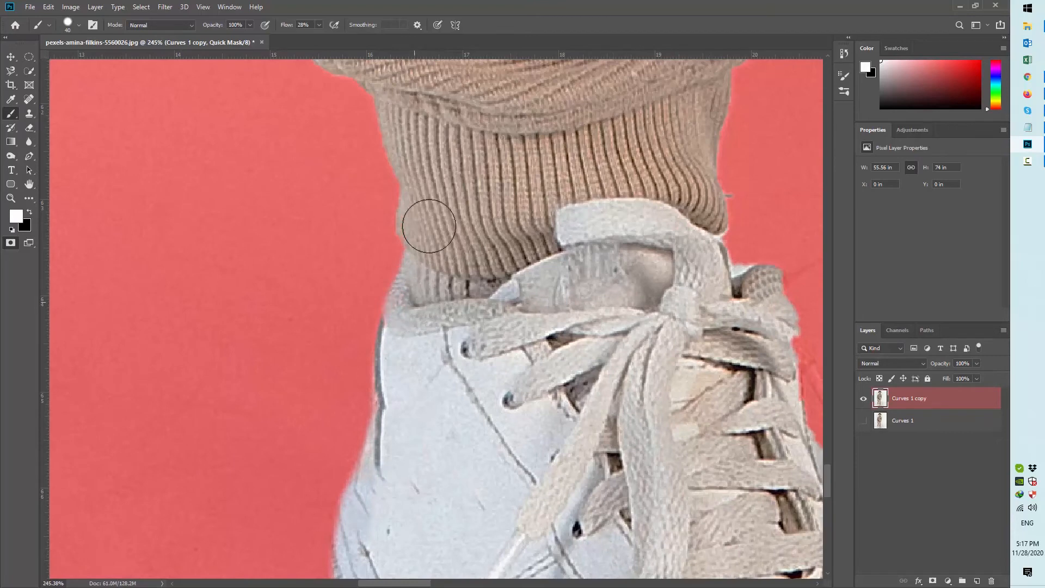
drag(524, 528, 487, 323)
mouse_move(467, 371)
mouse_down()
mouse_move(401, 198)
mouse_move(486, 519)
mouse_up()
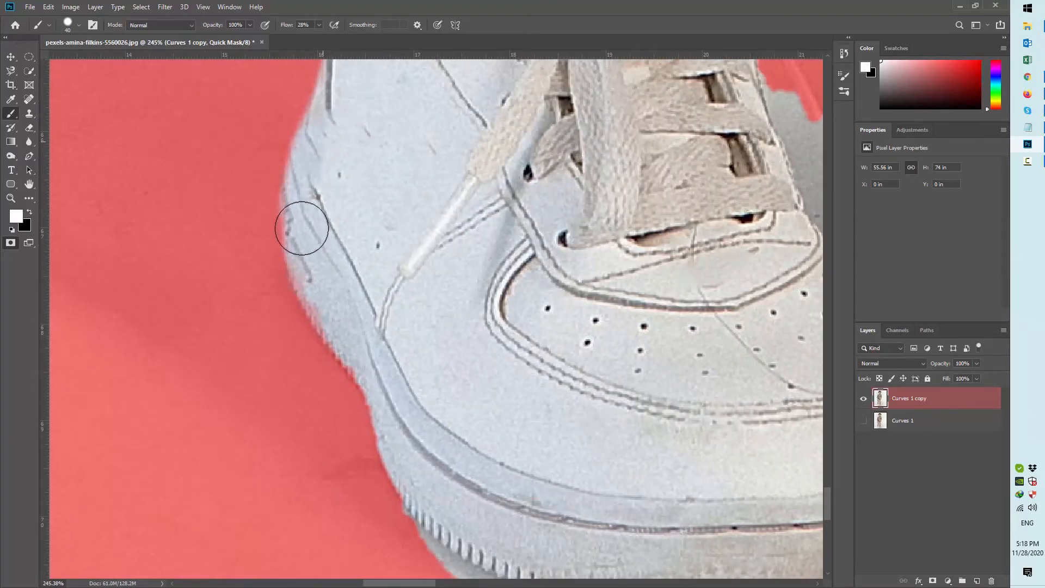
- Paint black with a 20 px brush along the left shoe's inner side, toe and sole to mask out the background
drag(593, 206, 321, 343)
drag(411, 394, 327, 382)
drag(382, 263, 338, 340)
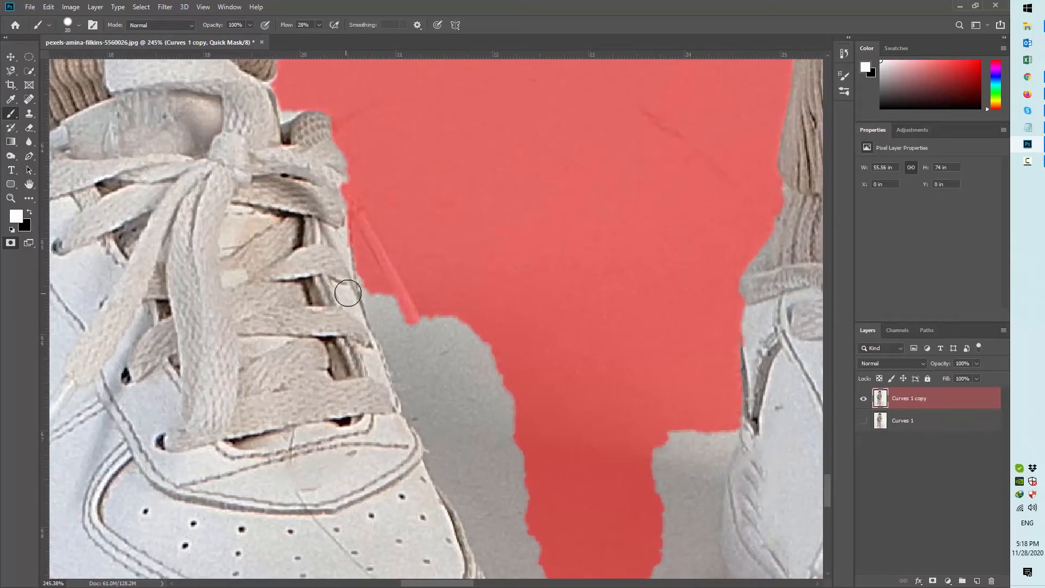
key(x)
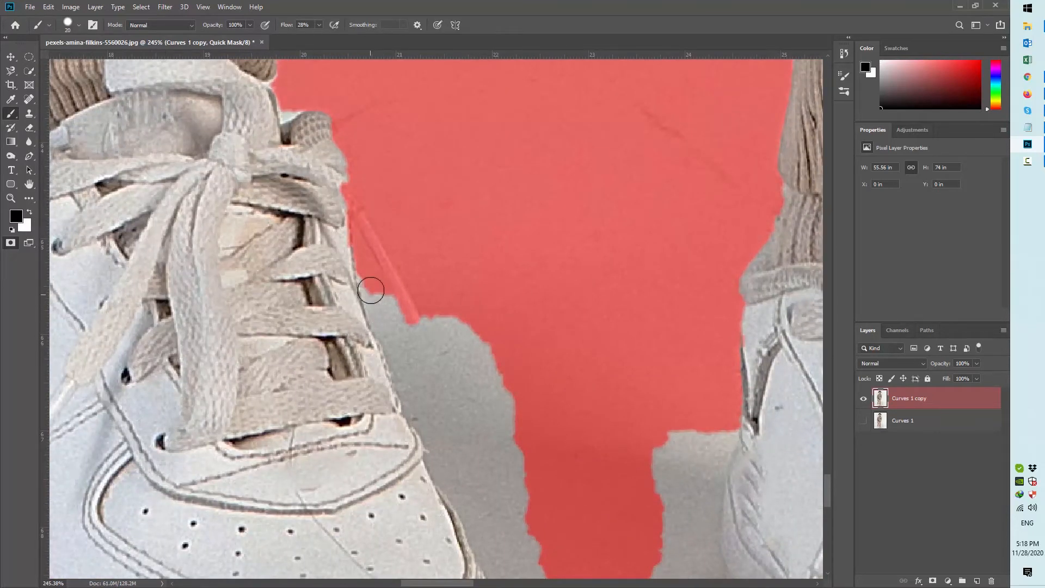
mouse_move(370, 272)
mouse_down()
mouse_move(414, 417)
mouse_move(481, 534)
mouse_move(433, 455)
mouse_move(398, 361)
mouse_up()
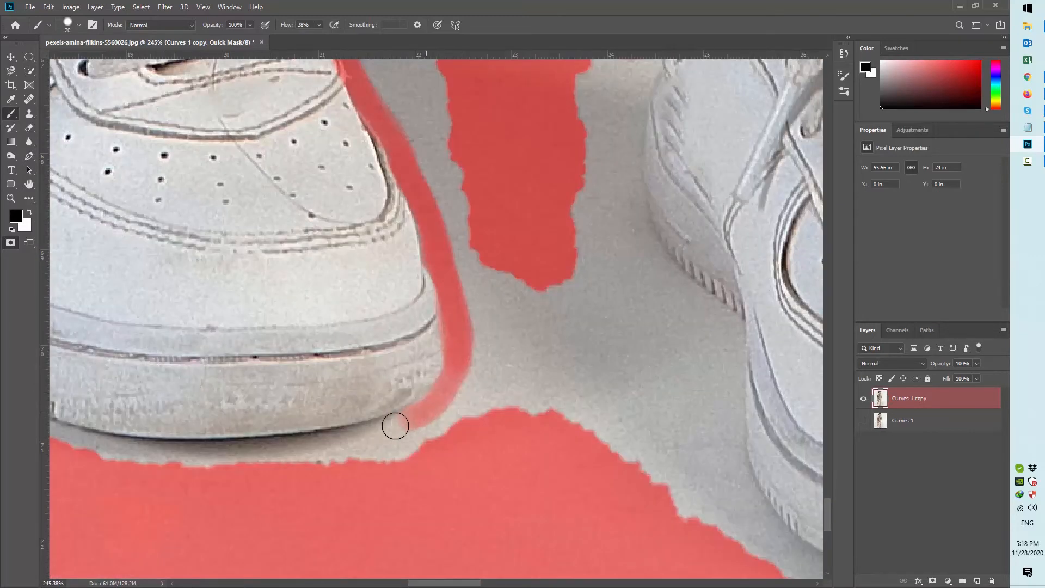
mouse_move(395, 425)
mouse_down()
mouse_move(304, 443)
mouse_move(145, 451)
mouse_move(237, 444)
mouse_move(280, 420)
mouse_up()
mouse_move(195, 414)
mouse_down()
mouse_move(398, 415)
mouse_move(332, 416)
mouse_move(173, 346)
mouse_up()
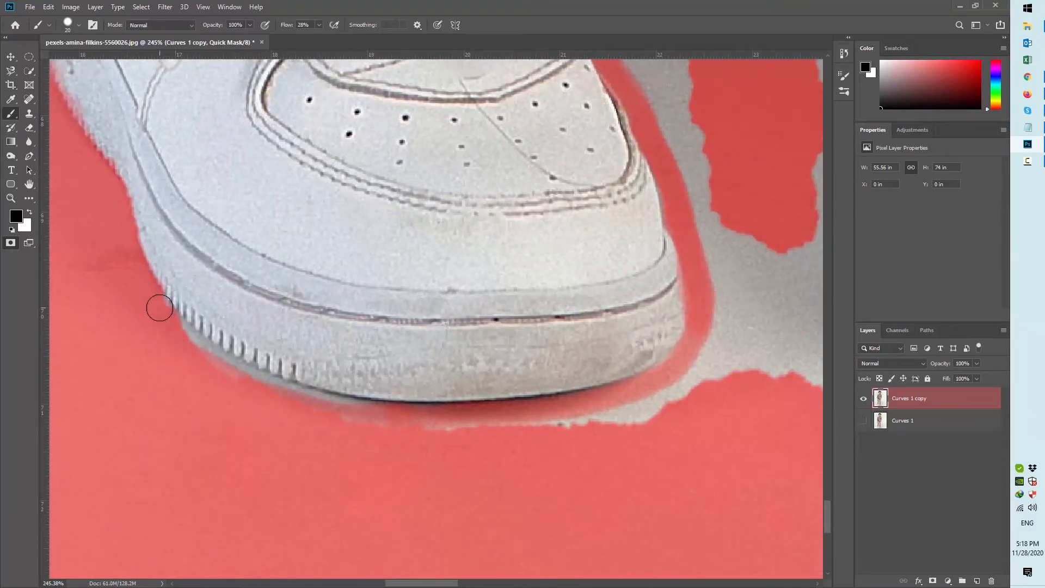
mouse_move(159, 308)
mouse_down()
mouse_move(218, 361)
mouse_move(352, 411)
mouse_move(272, 395)
mouse_move(213, 373)
mouse_move(393, 412)
mouse_move(588, 409)
mouse_move(394, 428)
mouse_up()
drag(198, 336, 648, 421)
drag(696, 398, 423, 434)
- Set the black brush to 40 px with 64% flow and mask out the background around the left shoe's toe and the right shoe's inner edge
key(bracketright)
key(bracketright)
key(bracketright)
right_click(472, 308)
drag(286, 25, 306, 26)
mouse_move(485, 383)
mouse_down()
mouse_move(357, 453)
mouse_move(464, 283)
mouse_move(675, 330)
mouse_move(581, 179)
mouse_move(644, 315)
mouse_move(688, 372)
mouse_move(688, 485)
mouse_up()
mouse_move(576, 441)
mouse_down()
mouse_move(392, 289)
mouse_move(289, 244)
mouse_up()
mouse_move(403, 280)
mouse_down()
mouse_move(516, 388)
mouse_move(731, 404)
mouse_move(662, 403)
mouse_up()
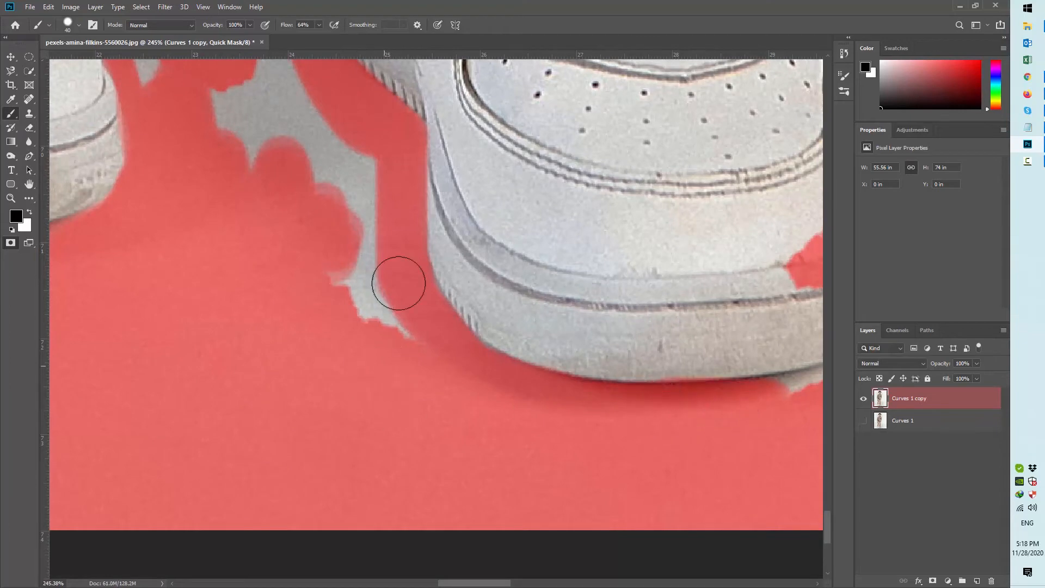
- Paint black over the remaining background between the two shoes and beneath the right shoe's sole
mouse_move(396, 305)
mouse_down()
mouse_move(357, 149)
mouse_move(257, 117)
mouse_up()
drag(261, 130, 352, 462)
mouse_move(363, 410)
mouse_down()
mouse_move(353, 198)
mouse_move(387, 230)
mouse_move(411, 203)
mouse_up()
mouse_move(154, 92)
mouse_down()
mouse_move(275, 257)
mouse_move(340, 472)
mouse_move(326, 264)
mouse_up()
drag(325, 288, 352, 401)
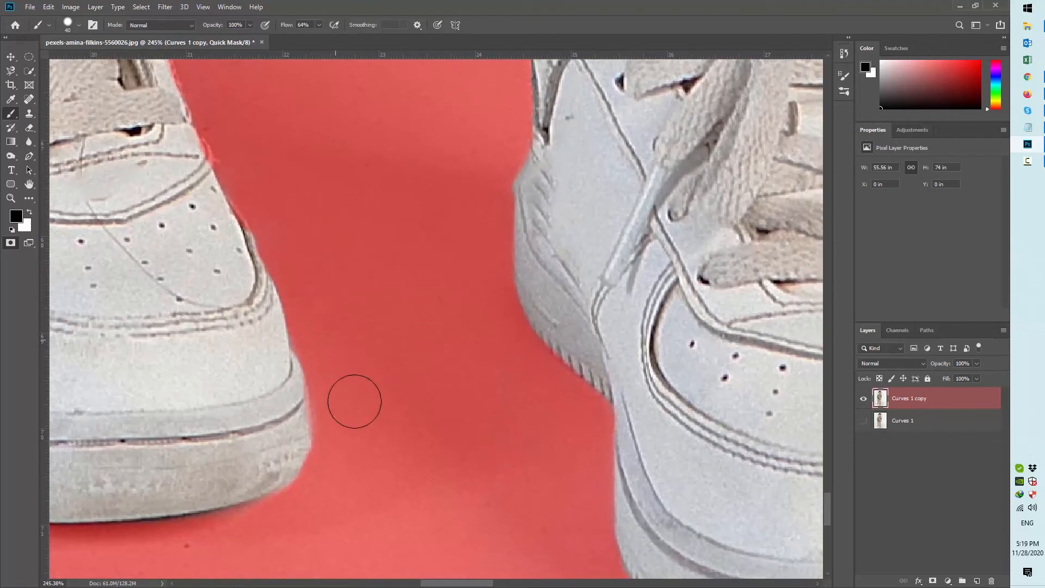
mouse_move(327, 98)
mouse_down()
mouse_move(415, 336)
mouse_move(261, 158)
mouse_up()
drag(542, 425, 623, 406)
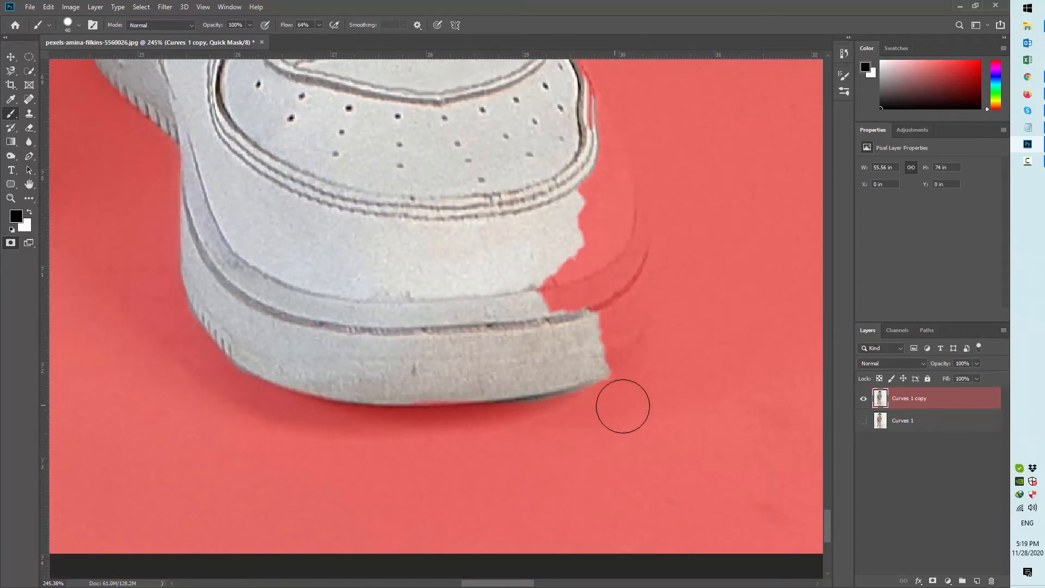
- Inspect the mask edges around both shoes, laces and ankles for missing or excess areas
drag(674, 338, 551, 476)
alt+click(450, 280)
drag(482, 303, 621, 400)
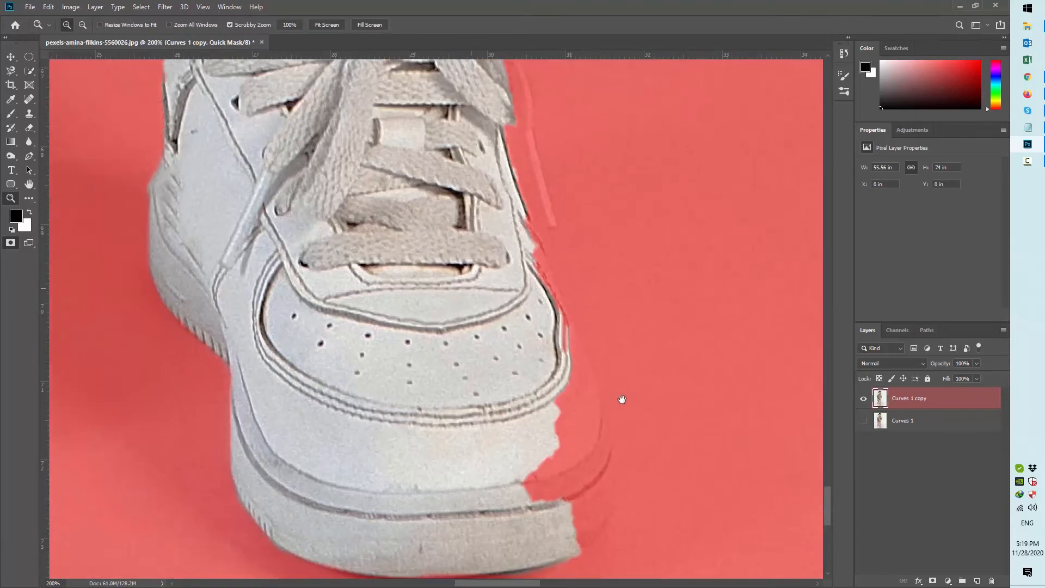
drag(387, 177, 662, 359)
drag(309, 285, 630, 301)
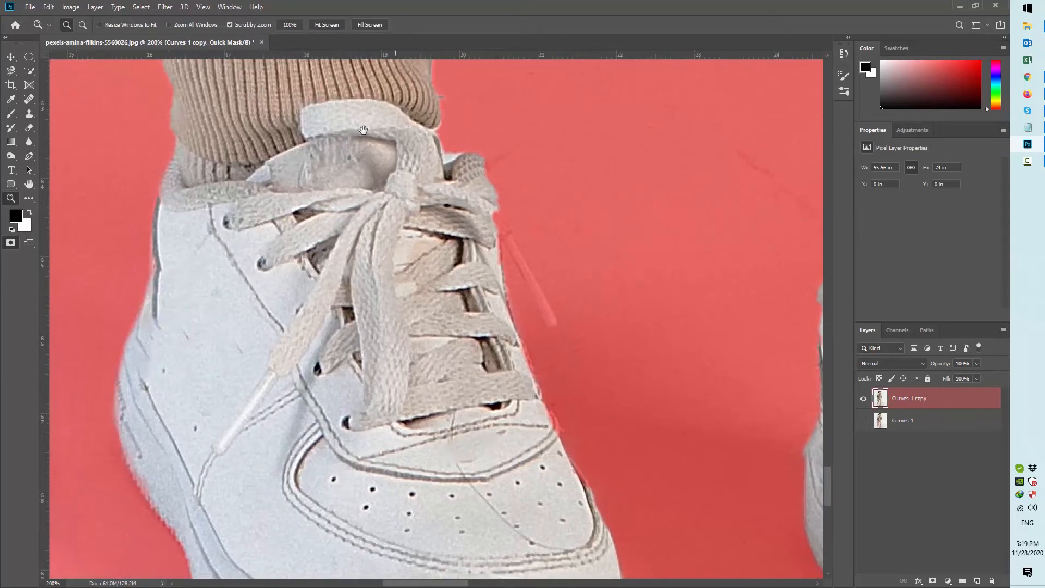
drag(364, 131, 583, 320)
drag(439, 226, 252, 144)
drag(680, 408, 299, 164)
drag(623, 272, 340, 269)
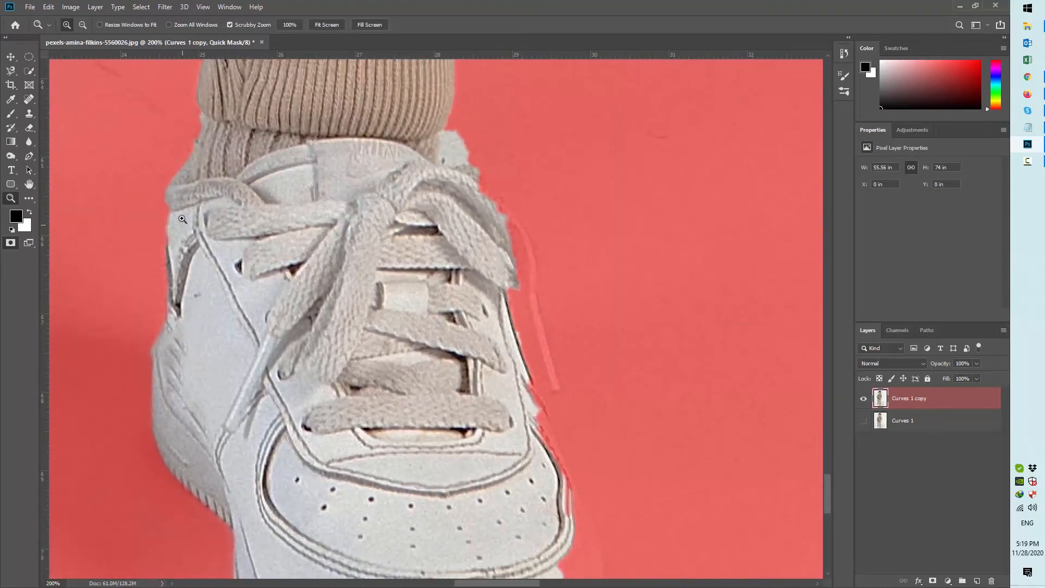
- Start a Pen path down the right shoe's outer edge and set the path display color to Yellow
key(p)
drag(533, 380, 510, 252)
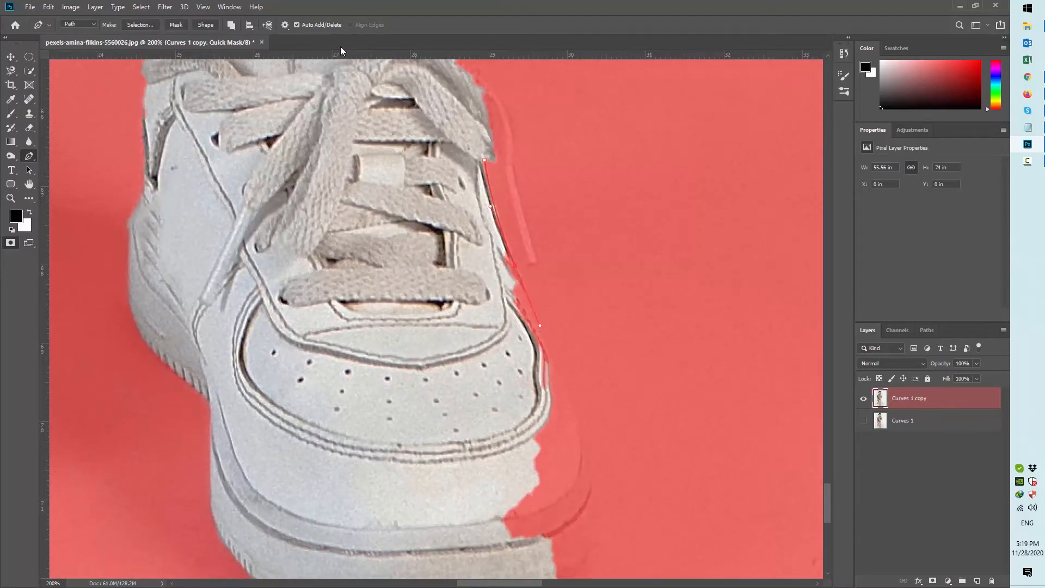
click(283, 25)
click(307, 63)
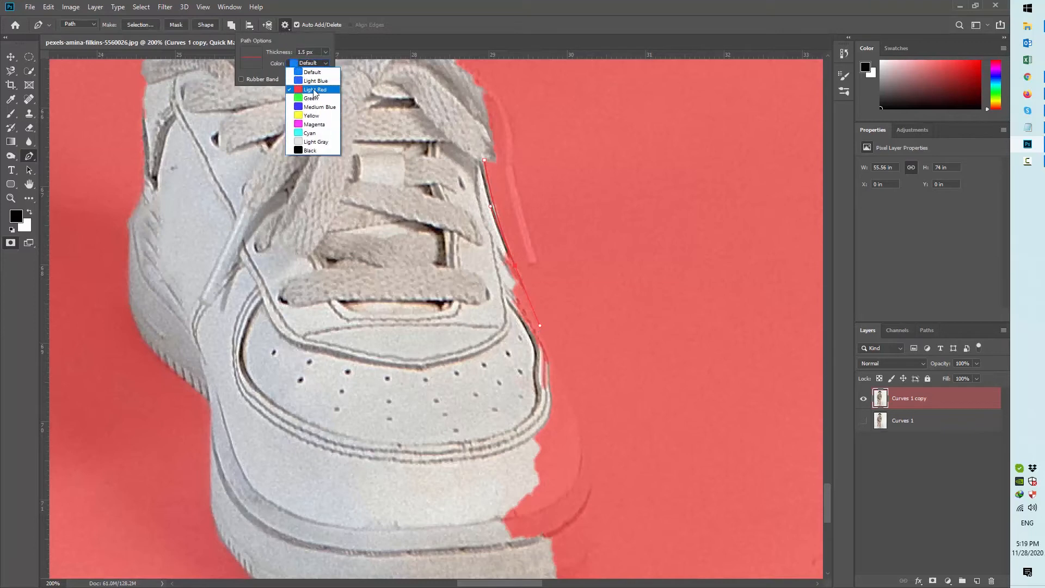
click(306, 92)
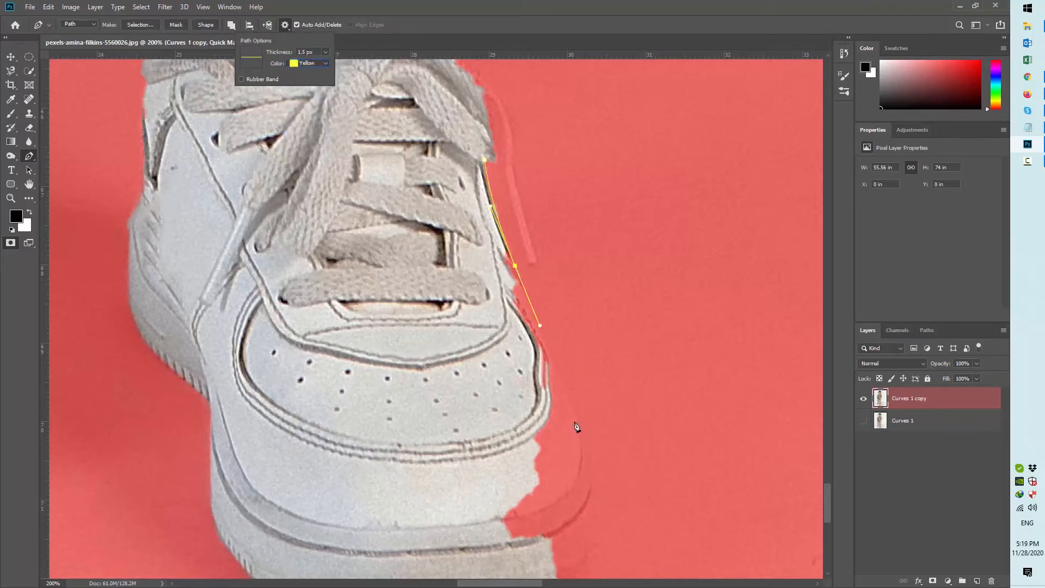
- Continue the path around the right shoe's toe and sole, close it through the shoe's middle and convert it to a selection
drag(577, 428, 582, 435)
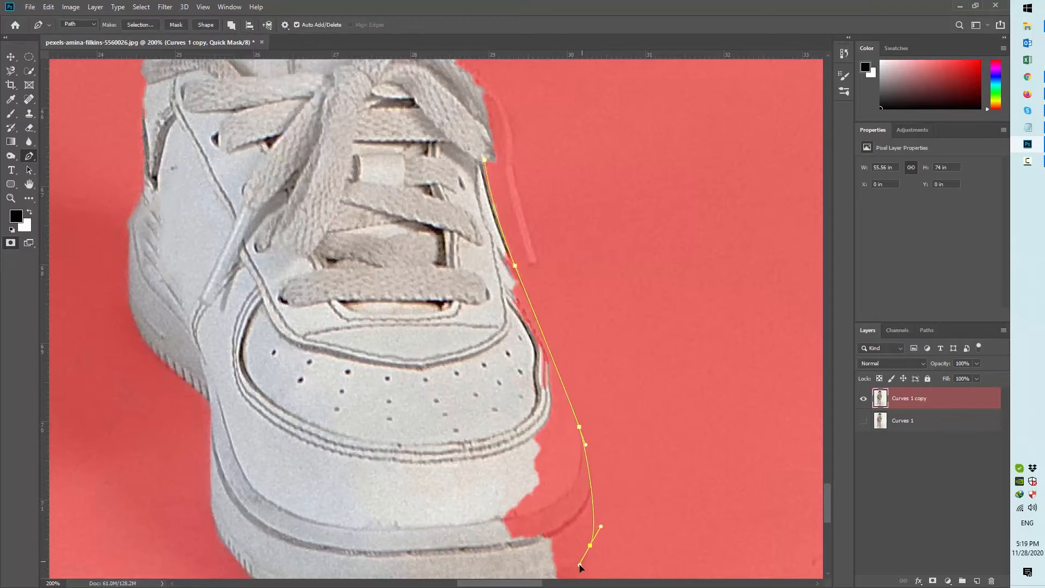
scroll(580, 566, down, 5)
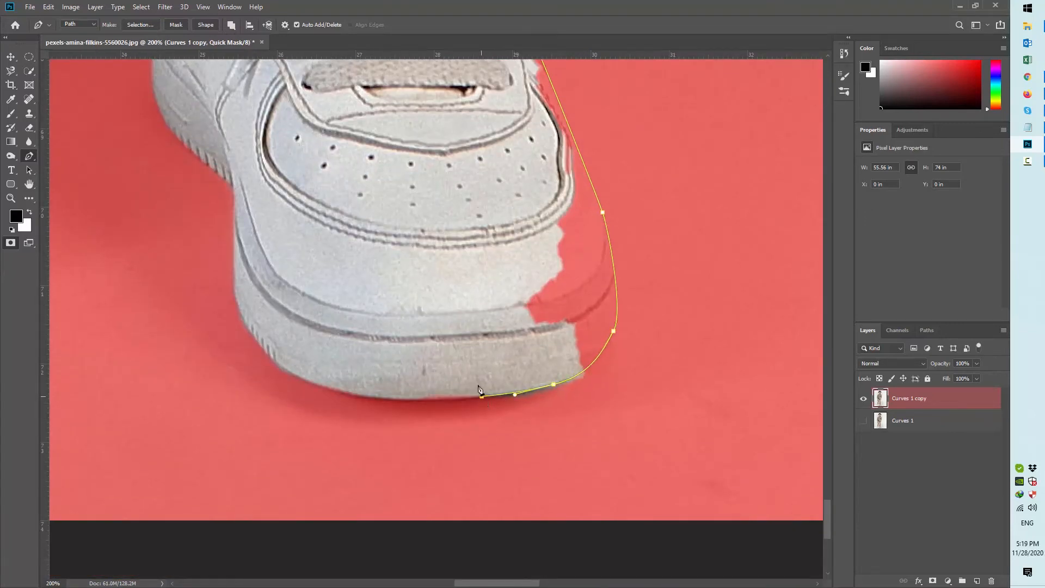
scroll(467, 134, up, 6)
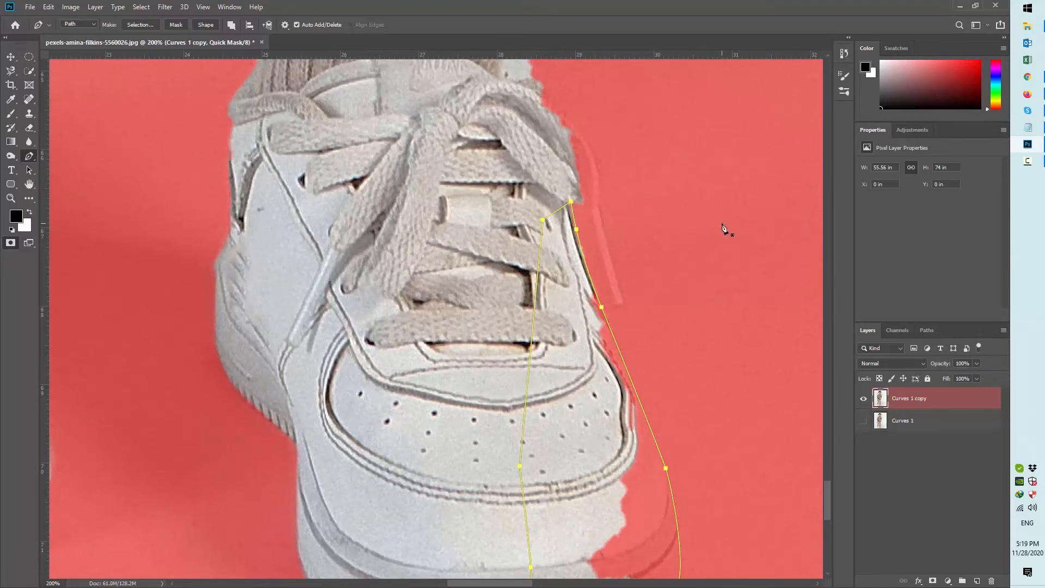
key(ctrl+Return)
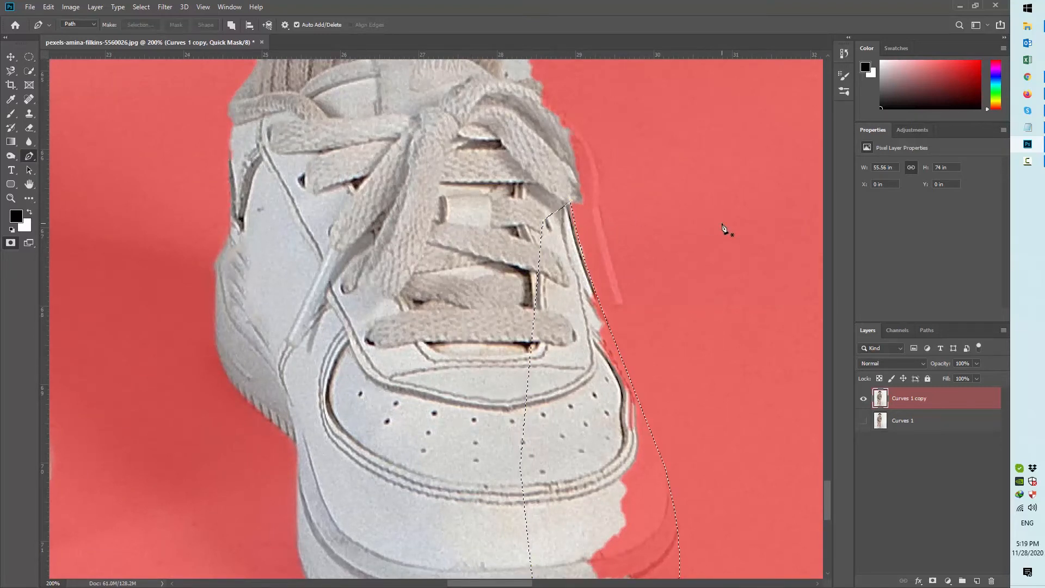
- Fill the right shoe selection with white to restore the missing toe in the mask, and deselect
key(x)
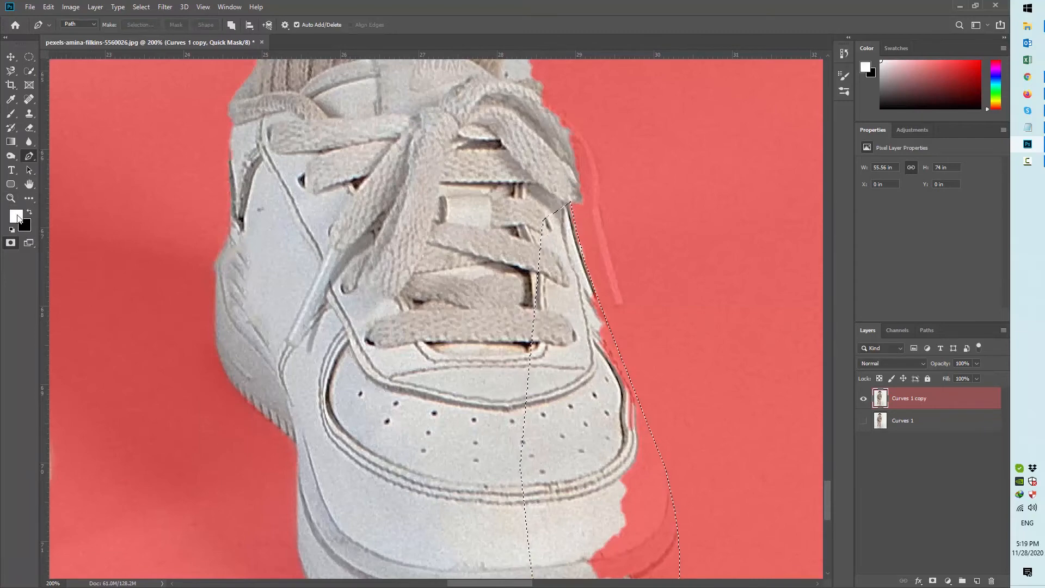
scroll(327, 245, down, 3)
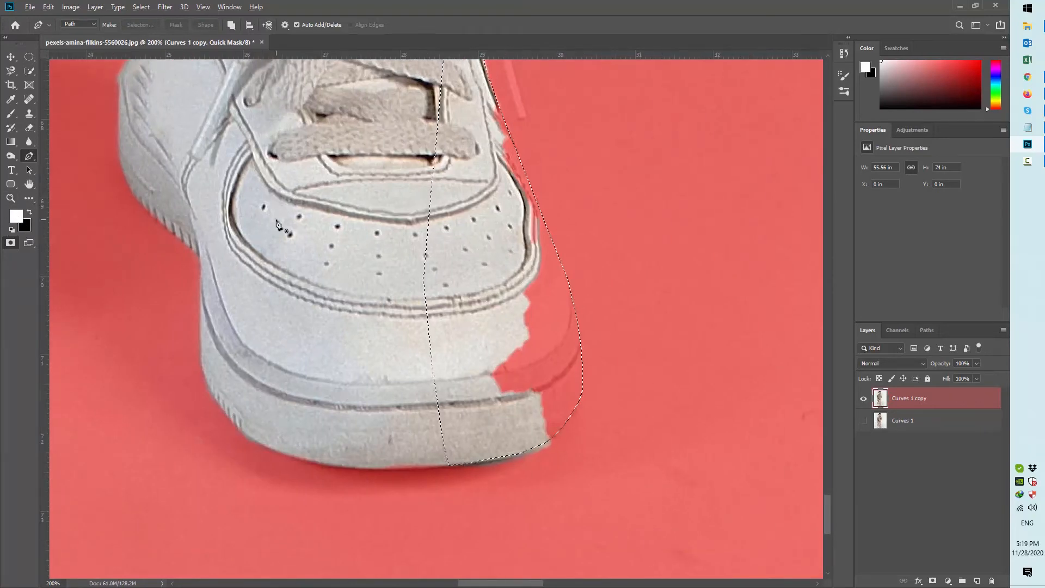
key(alt+BackSpace)
key(ctrl+d)
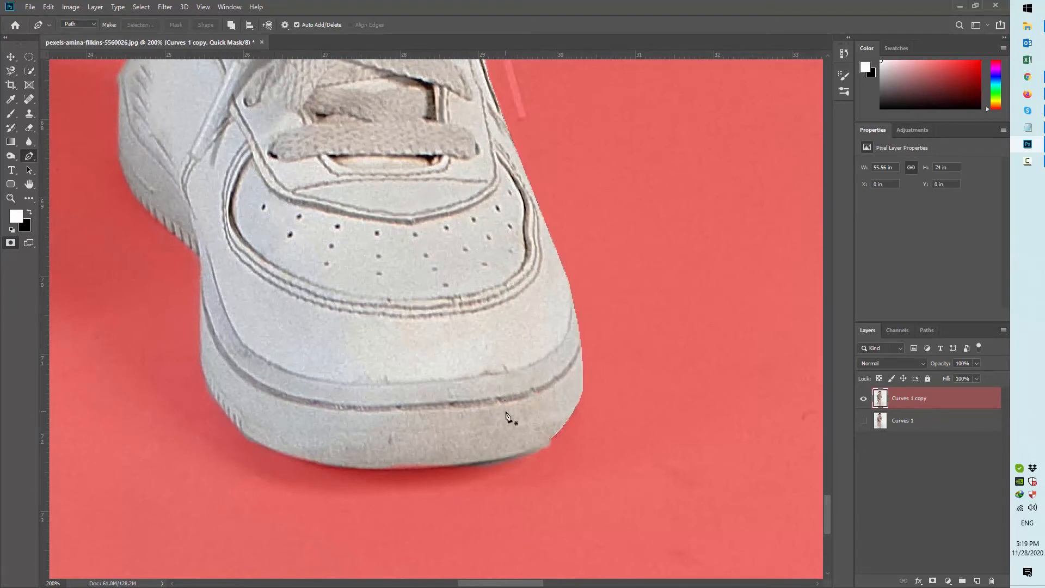
- Paint black with the Brush along the right shoe's outer sole to mask out the leftover background fringe
key(b)
key(x)
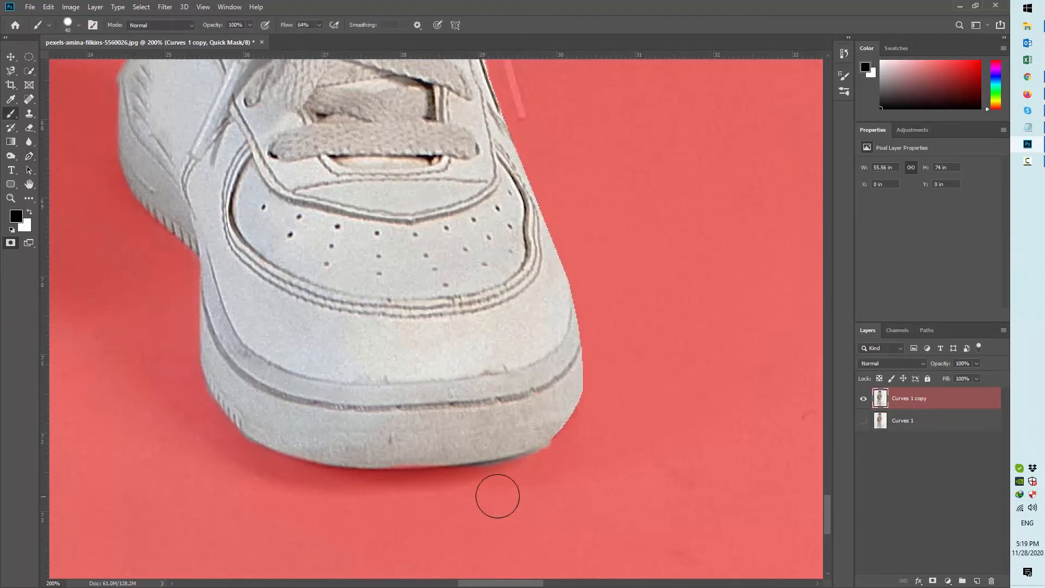
drag(502, 478, 553, 462)
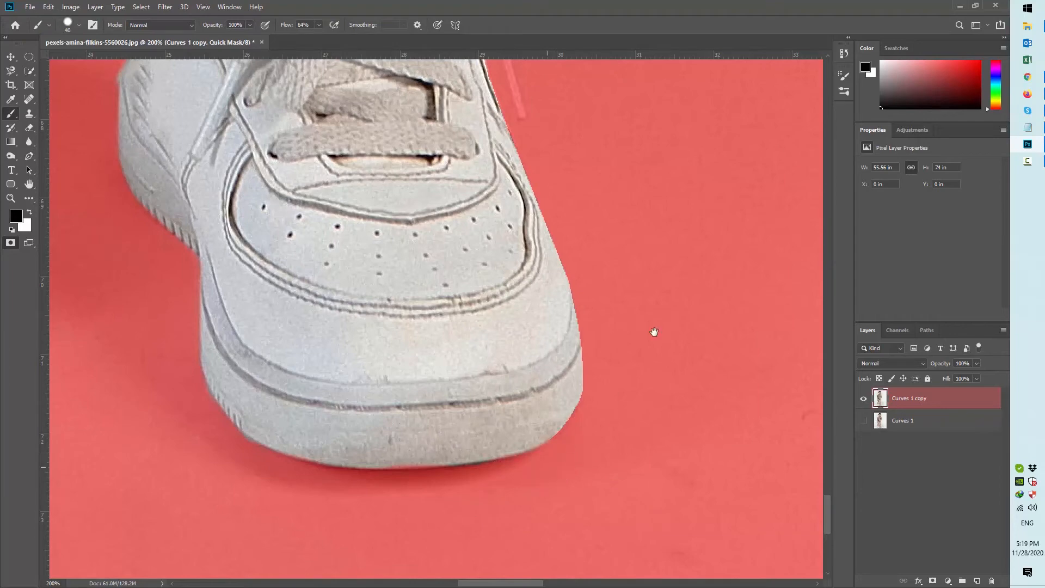
- Paint white over the right shoe's lace loop near the ankle to bring it fully into the selection
scroll(654, 332, up, 5)
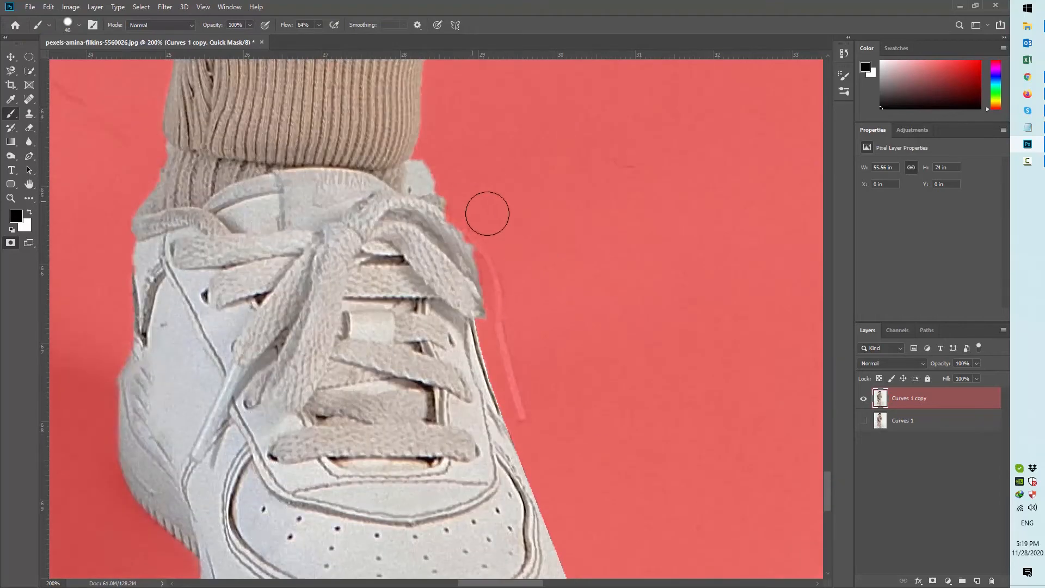
key(x)
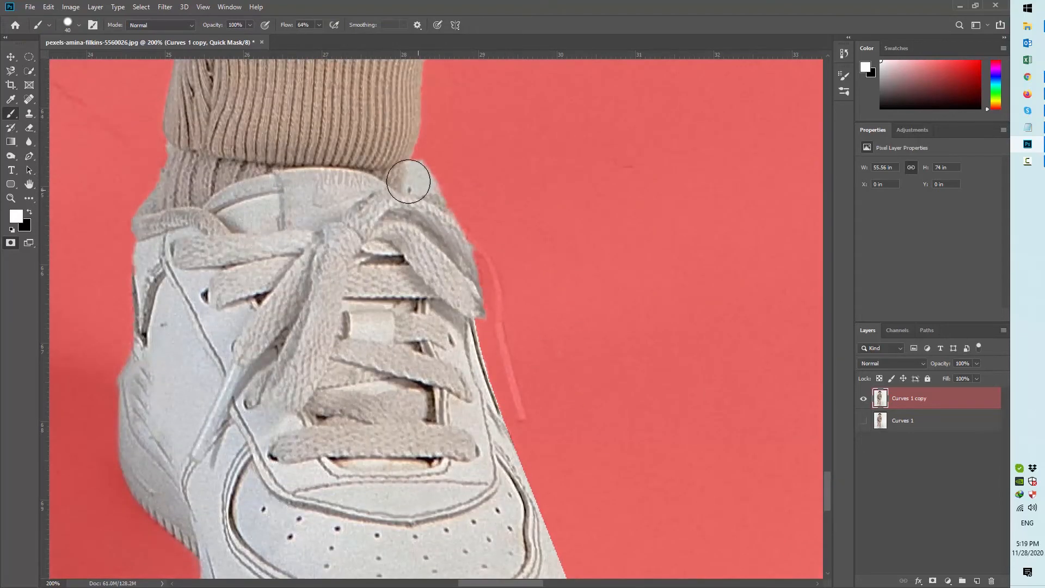
mouse_move(402, 182)
mouse_down()
mouse_move(464, 313)
mouse_move(447, 253)
mouse_up()
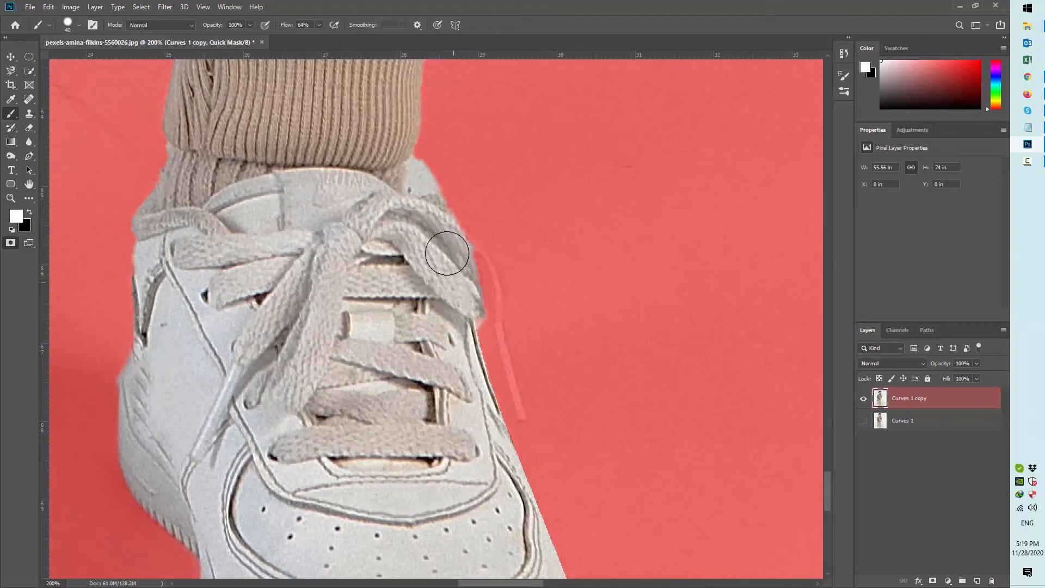
- Mask out the small background gap between the boy's neck and sweater collar with a black 15 px brush
drag(283, 207, 297, 384)
alt+click(350, 180)
alt+click(350, 180)
alt+click(349, 180)
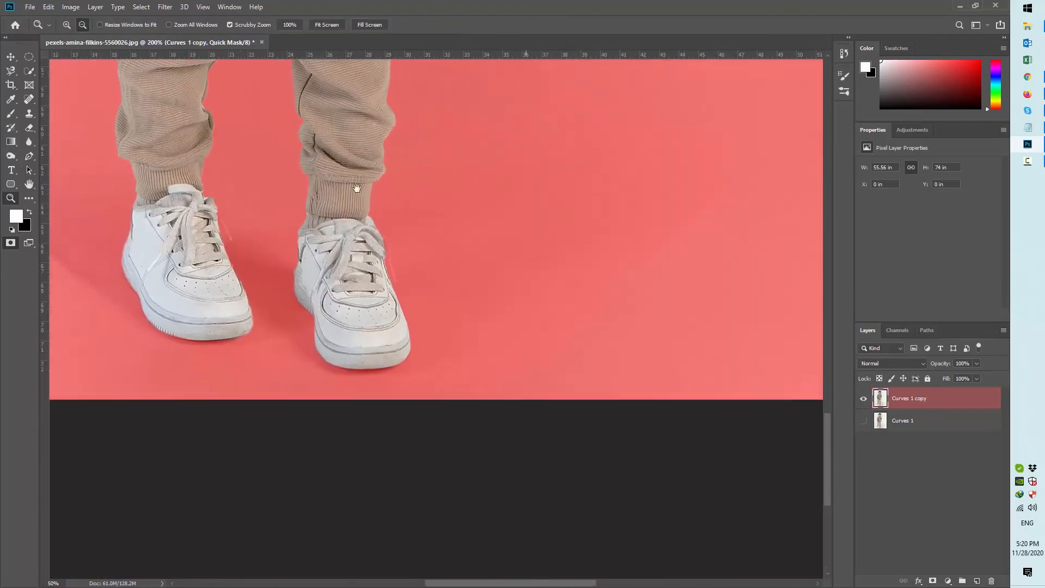
drag(357, 188, 536, 495)
drag(544, 218, 552, 454)
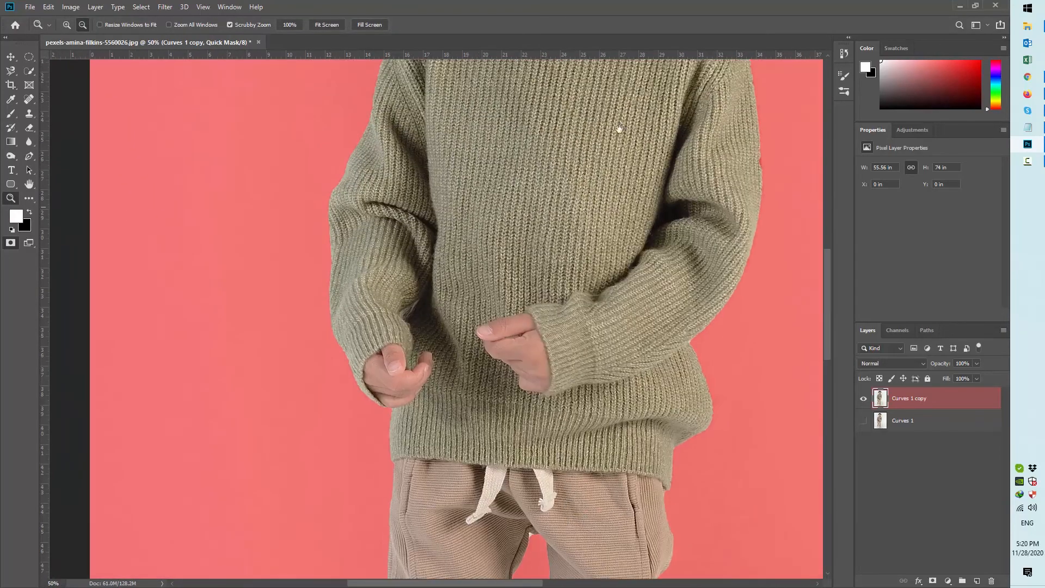
drag(620, 129, 430, 555)
drag(449, 388, 574, 425)
key(b)
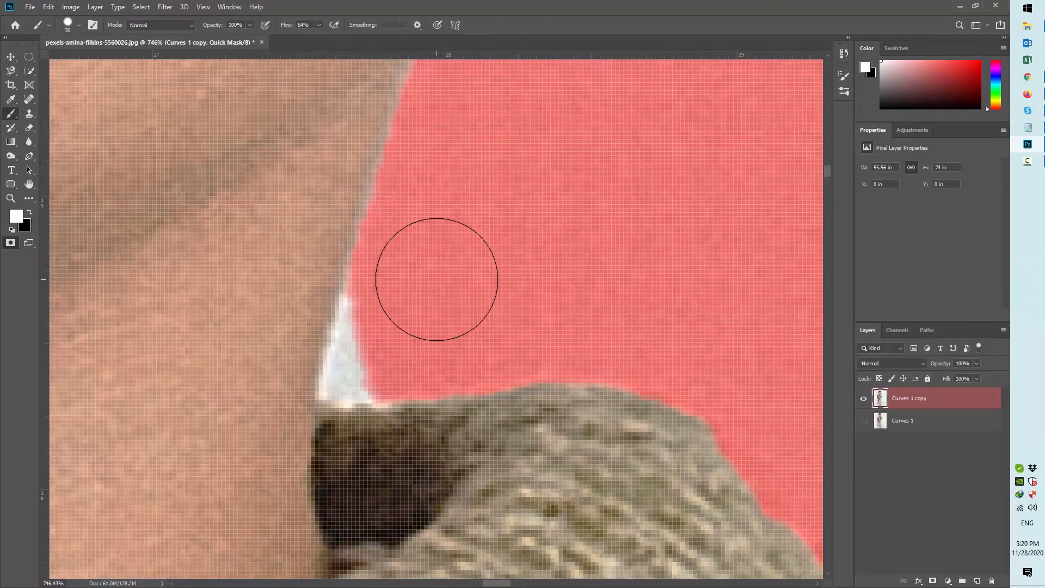
key(bracketleft)
key(bracketleft)
key(bracketleft)
key(x)
click(347, 383)
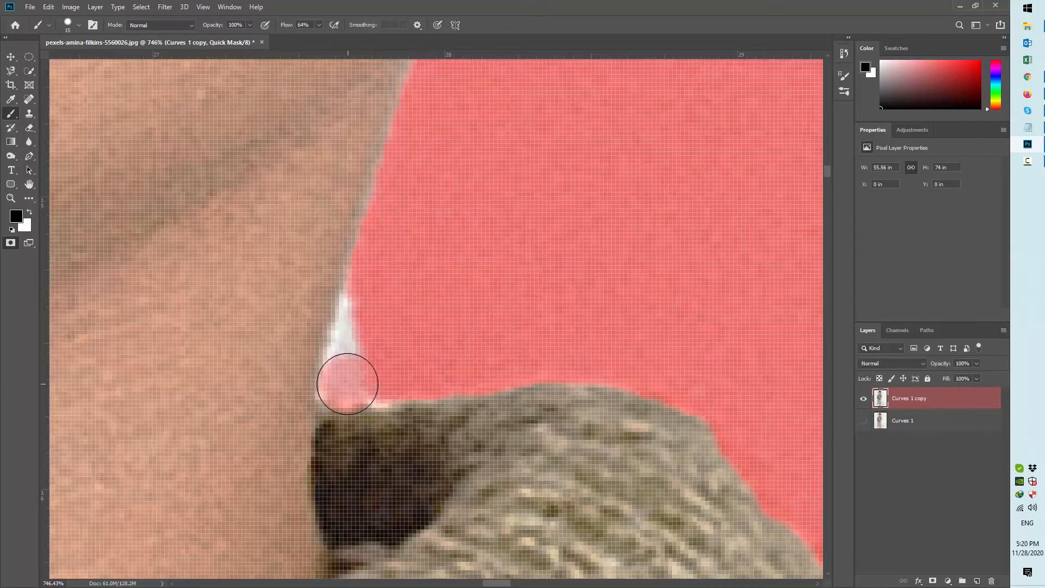
mouse_move(347, 384)
mouse_down()
mouse_move(362, 345)
mouse_move(364, 354)
mouse_up()
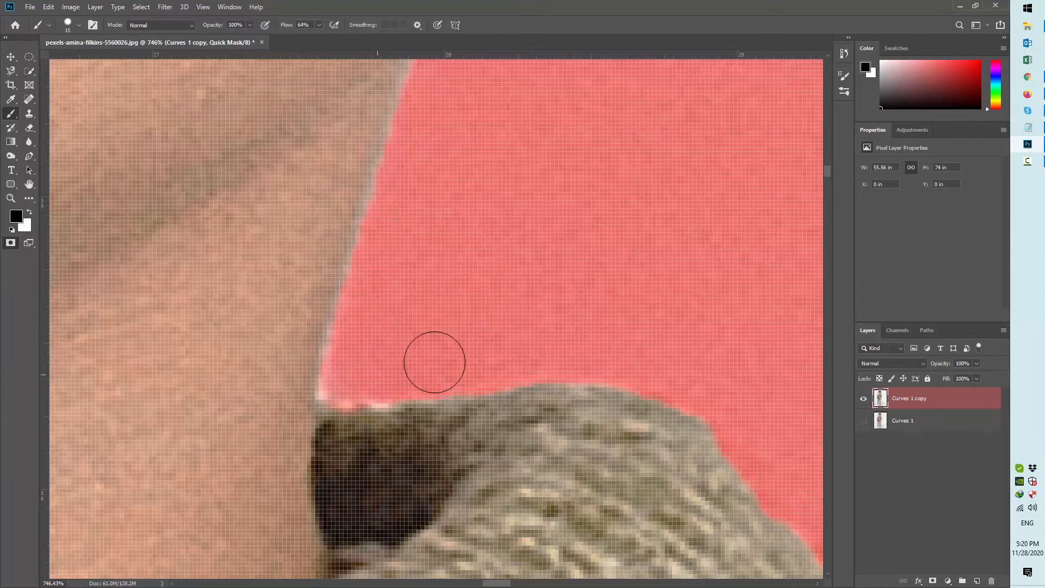
- Review the mask around the head and whole figure, and exit Quick Mask mode to load the boy as a selection
key(z)
alt+click(517, 209)
alt+click(516, 208)
alt+click(516, 208)
drag(470, 337, 460, 436)
drag(549, 322, 427, 469)
key(ctrl+0)
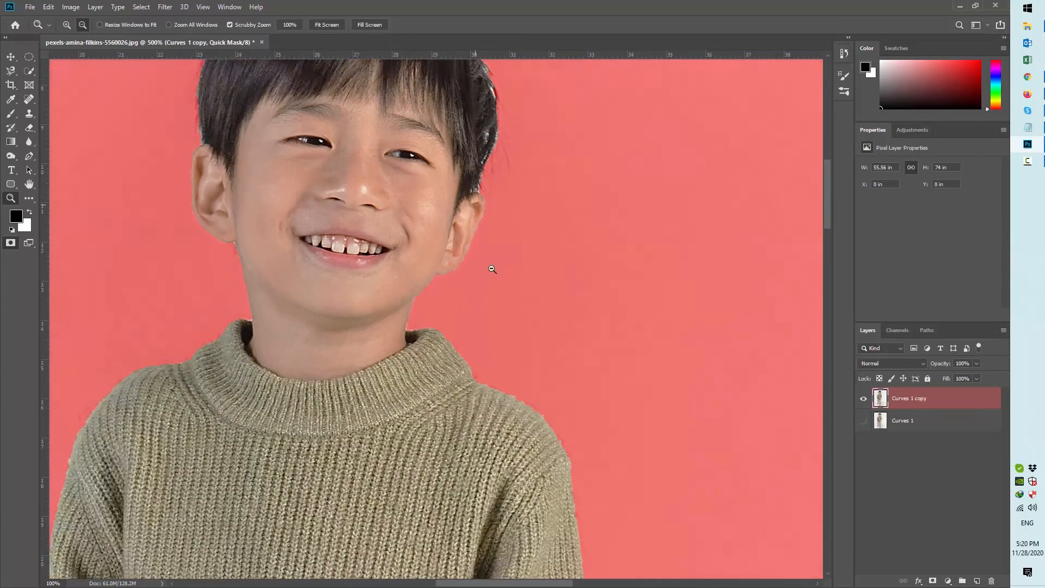
key(v)
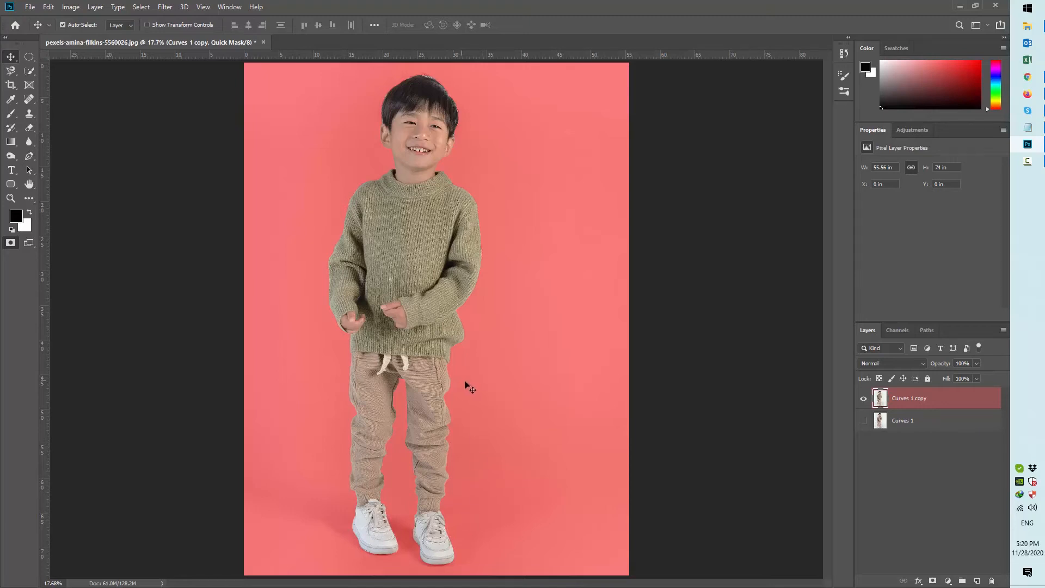
key(q)
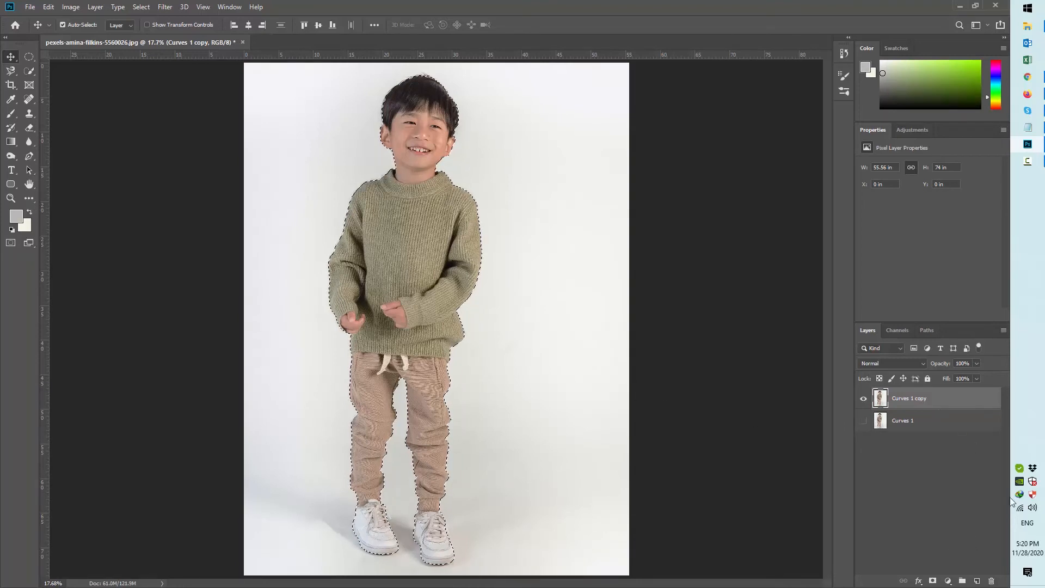
- Add a Solid Color fill layer in #ff6666 limited to the boy's selection above the Curves 1 copy layer
click(949, 583)
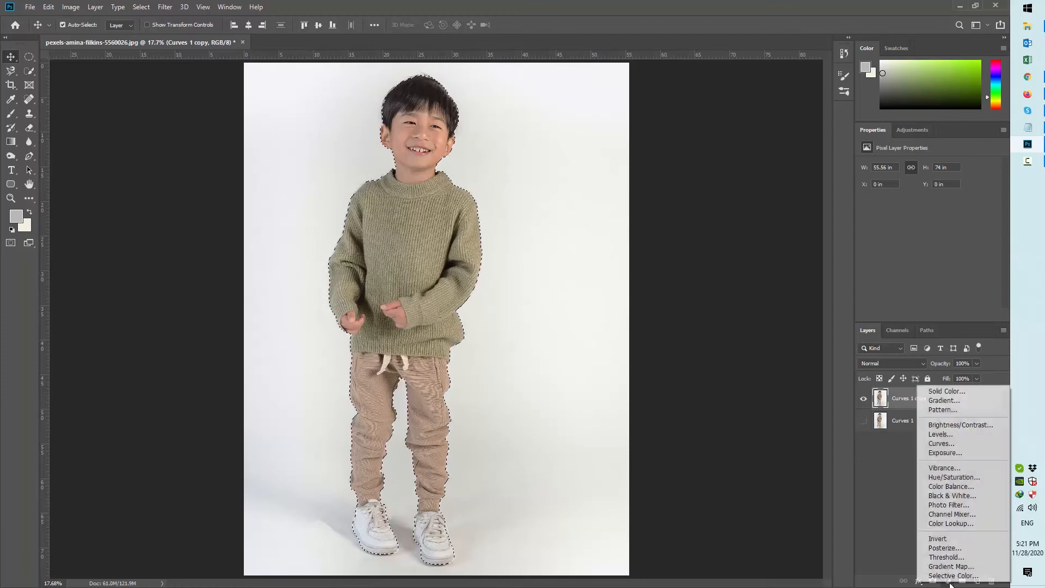
click(886, 565)
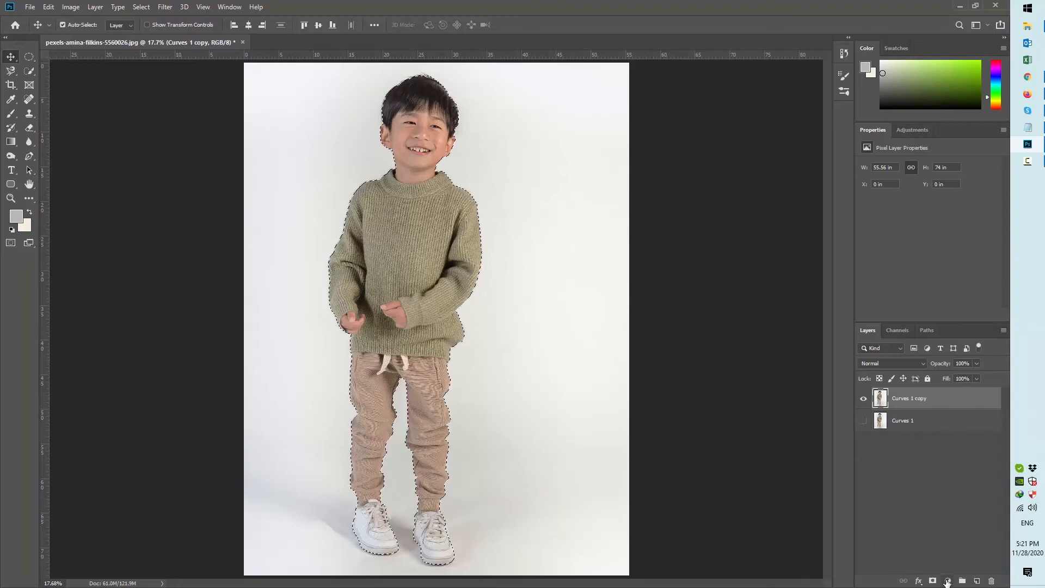
click(947, 581)
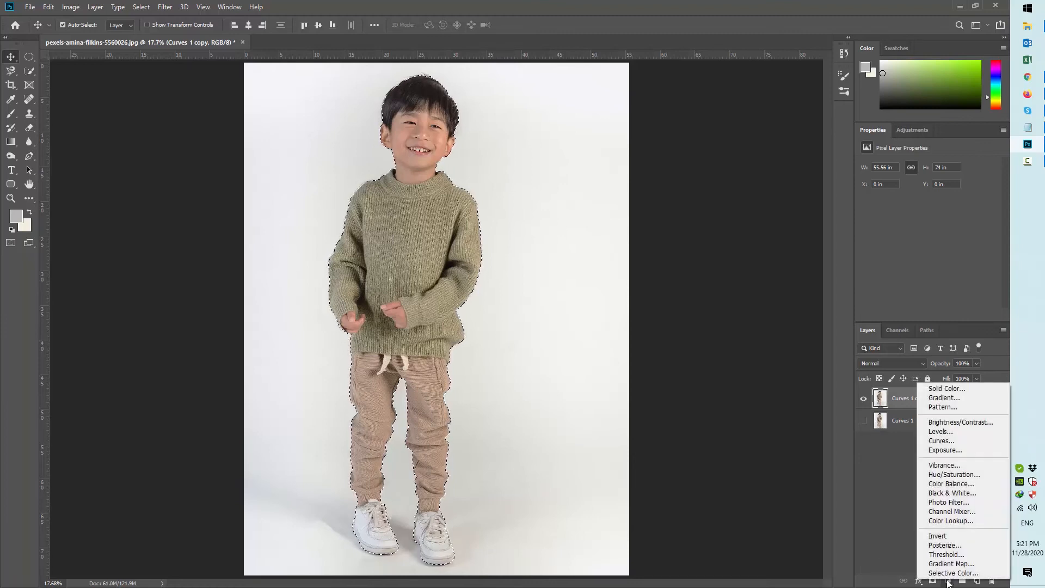
click(955, 389)
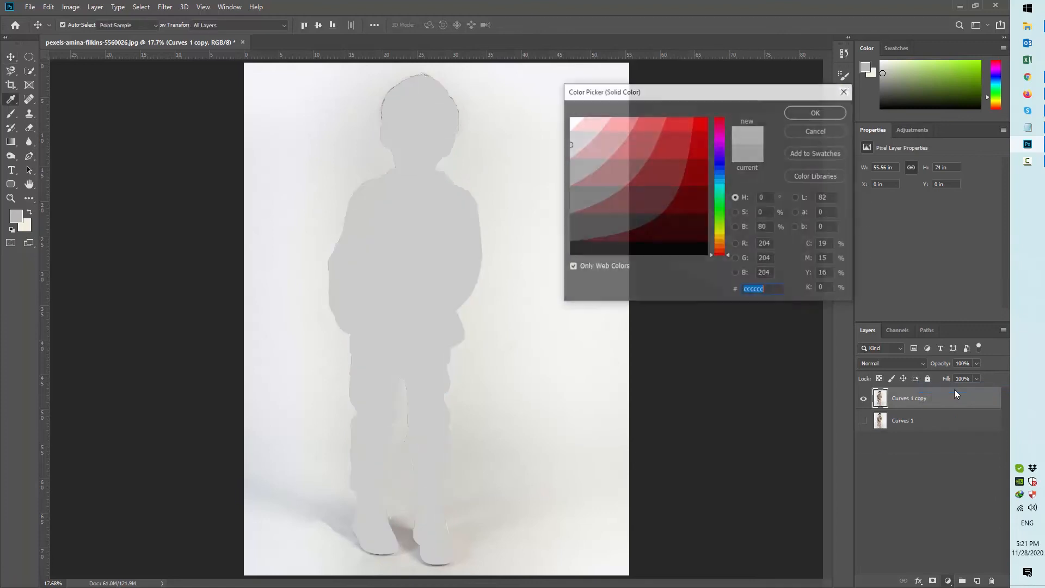
text(cc3333)
drag(697, 133, 648, 118)
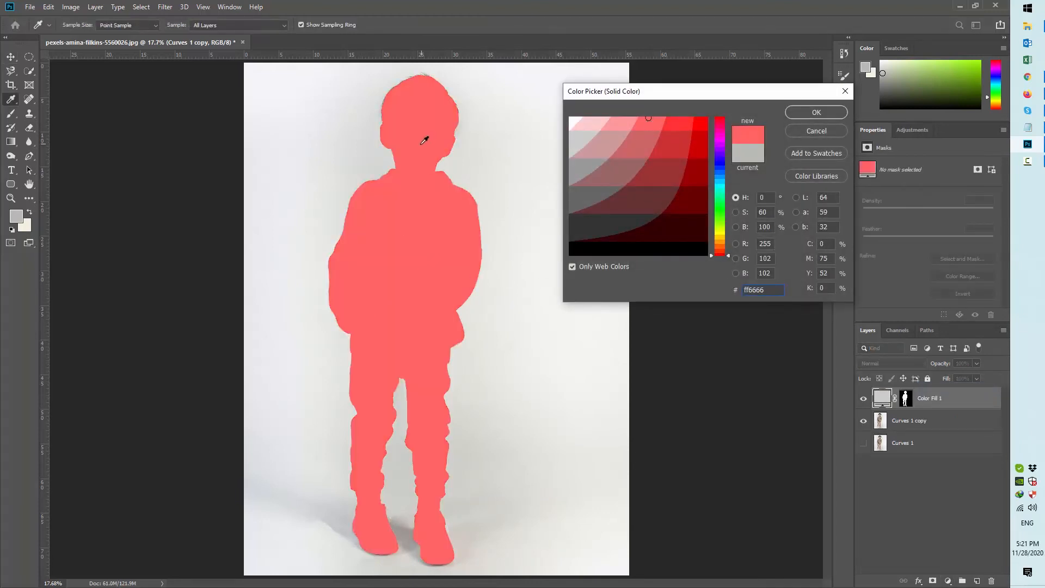
click(824, 112)
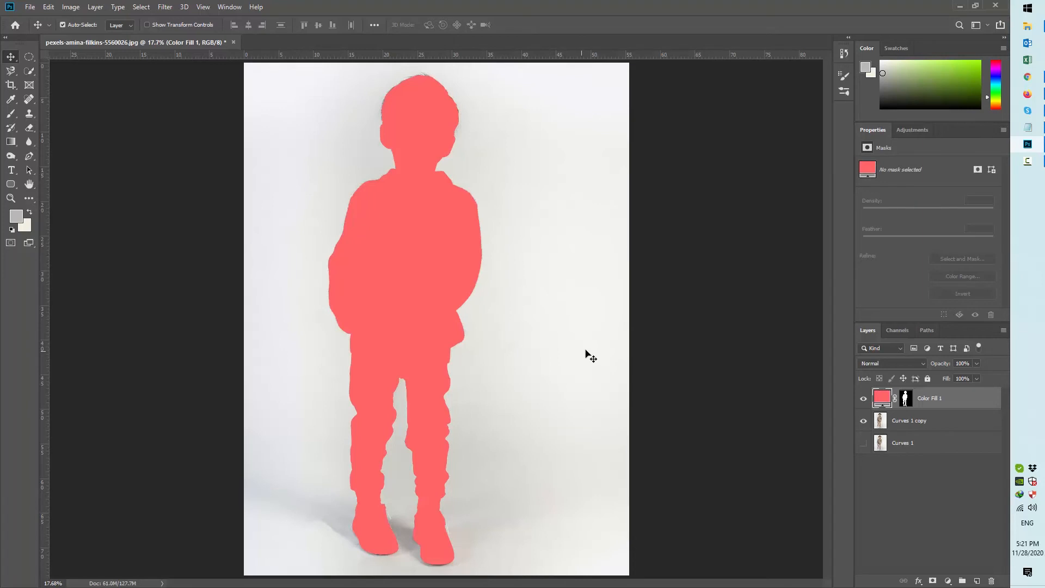
- Invert the Color Fill 1 layer mask so the fill covers the background instead of the boy
click(907, 402)
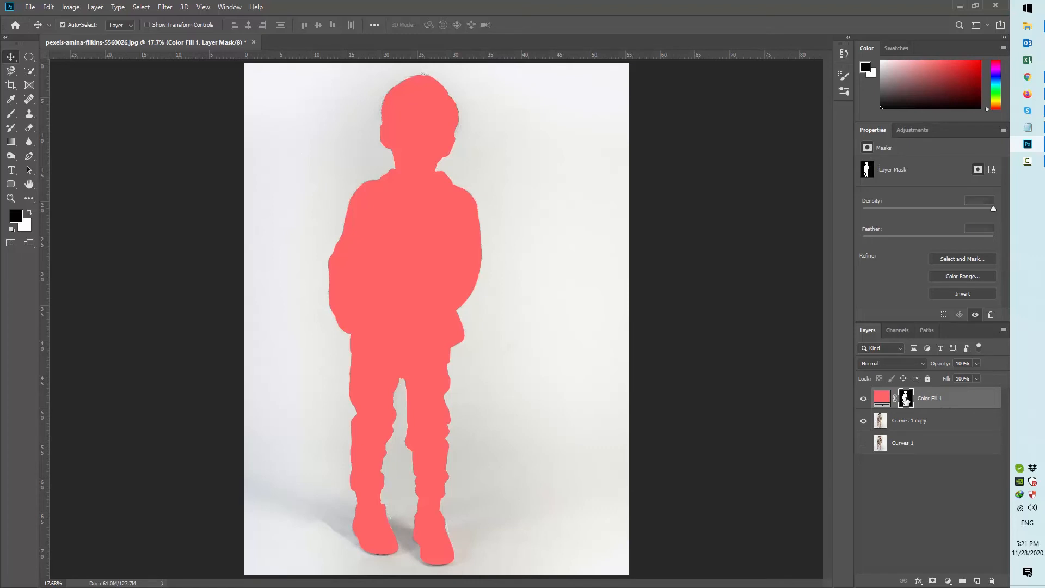
click(227, 7)
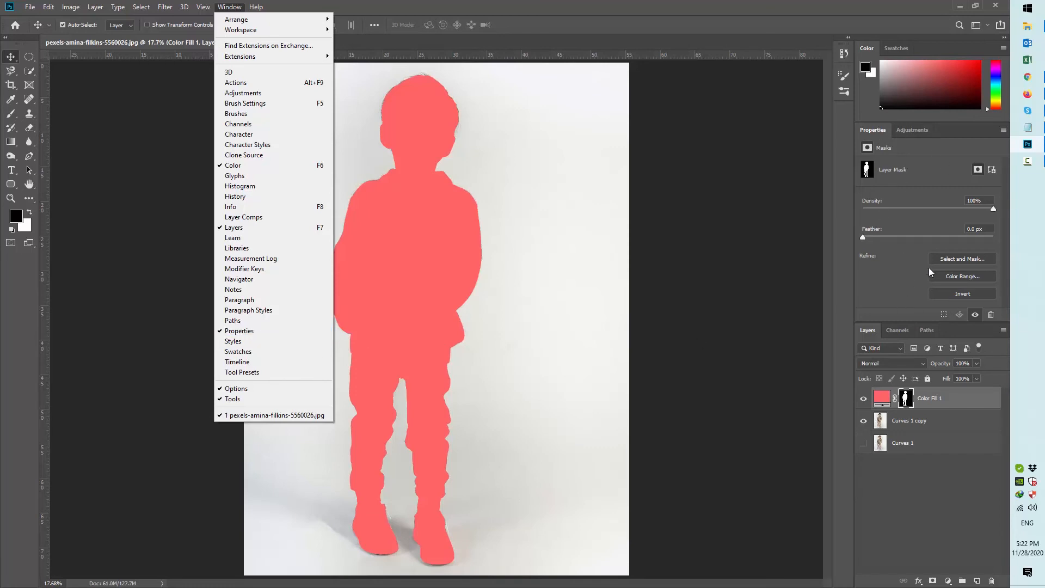
click(911, 399)
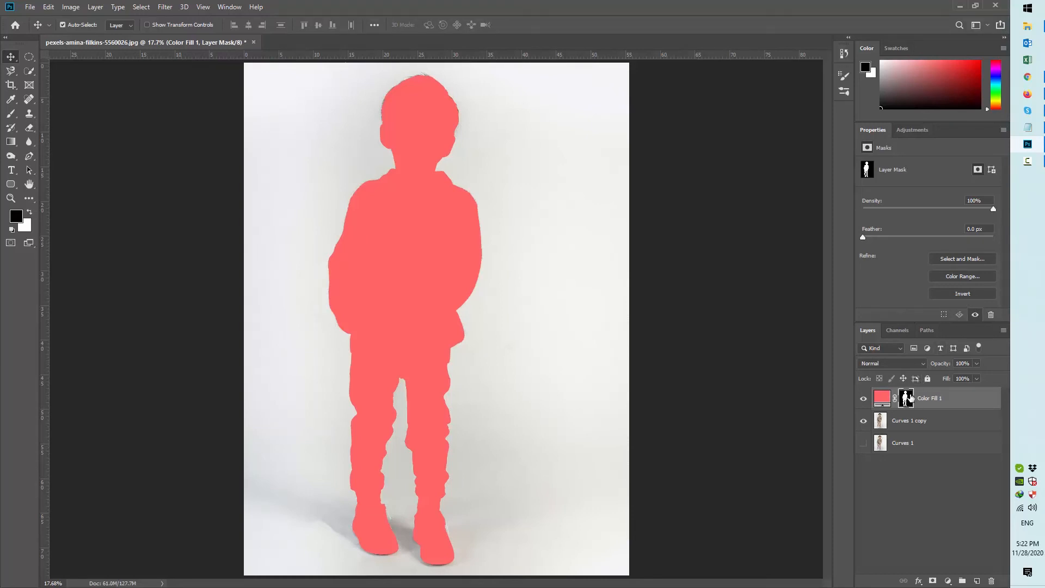
click(962, 294)
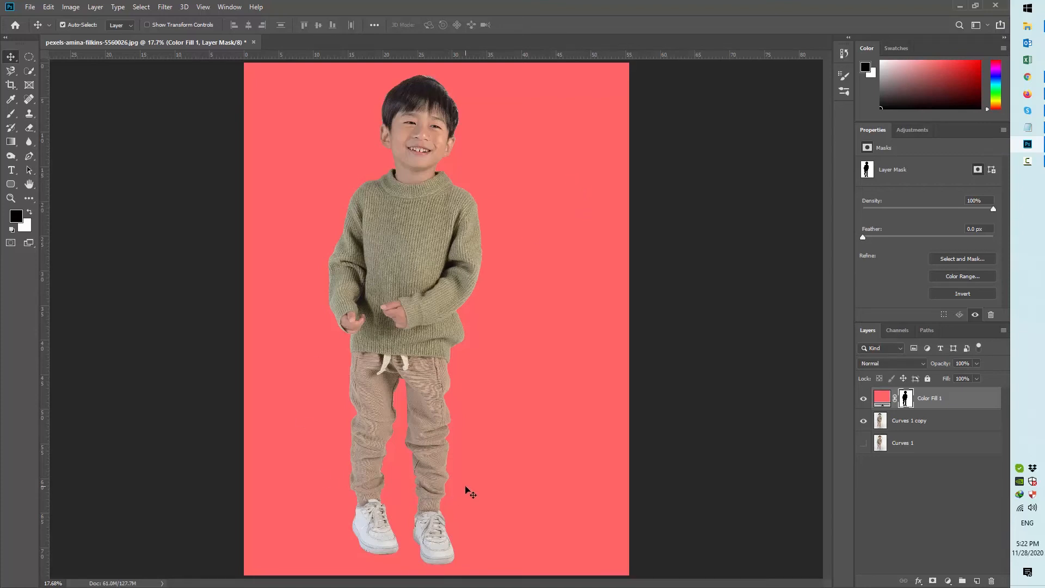
- Examine the cutout edges and missing floor shadows around the shoes, trousers and whole figure against the color fill
key(z)
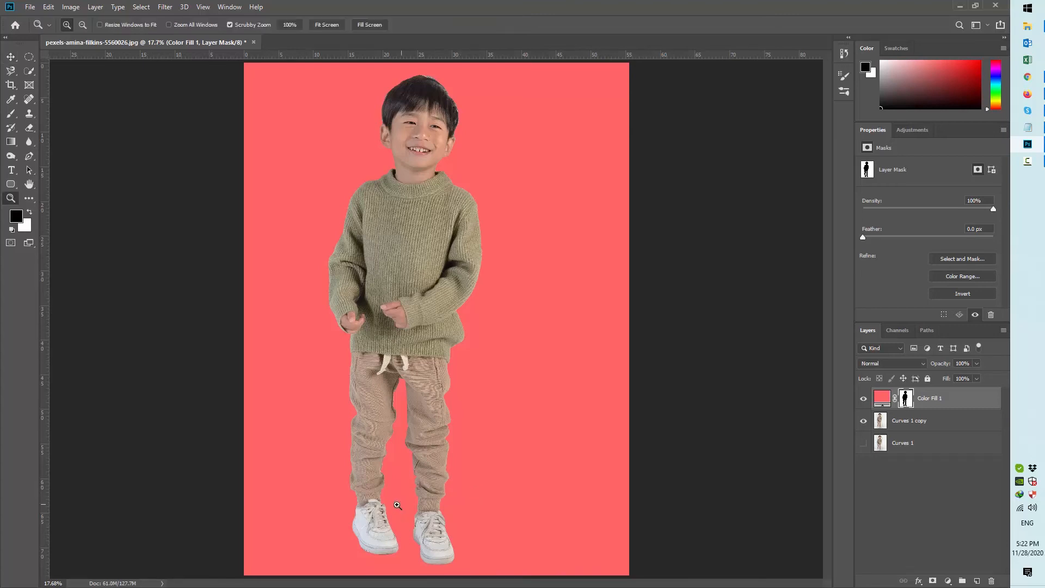
click(347, 515)
click(358, 514)
drag(421, 505, 441, 324)
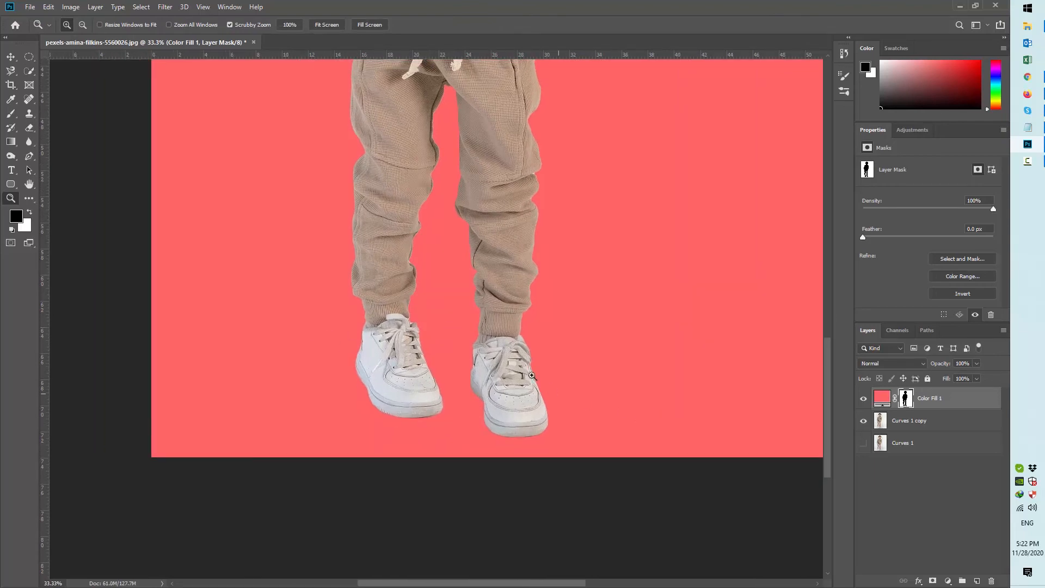
mouse_move(517, 224)
mouse_down()
mouse_move(518, 495)
mouse_move(606, 274)
mouse_move(518, 220)
mouse_up()
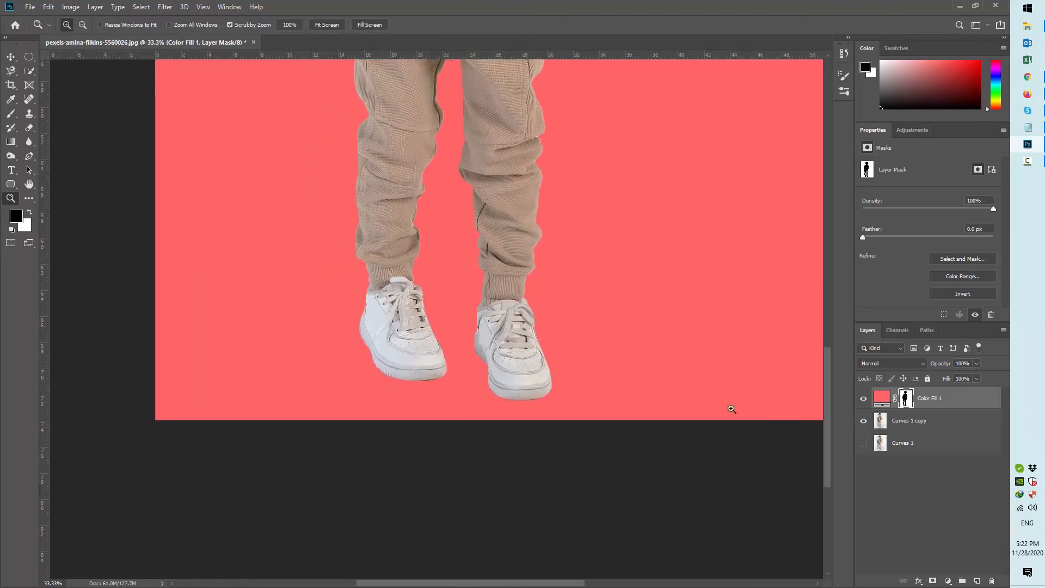
drag(554, 187, 555, 296)
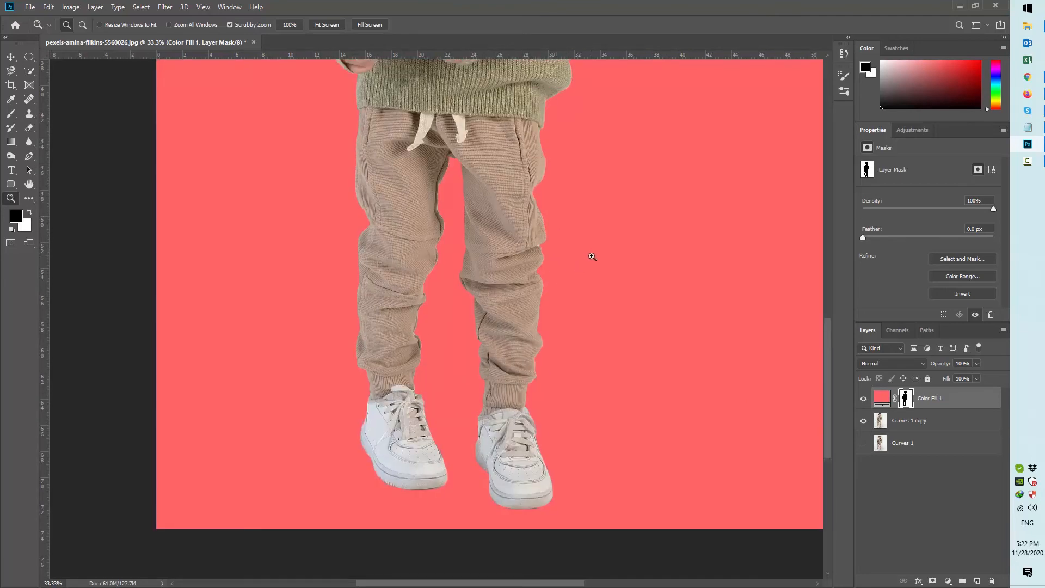
click(592, 256)
alt+click(592, 256)
alt+click(591, 255)
alt+click(592, 256)
alt+click(592, 256)
drag(521, 161, 490, 235)
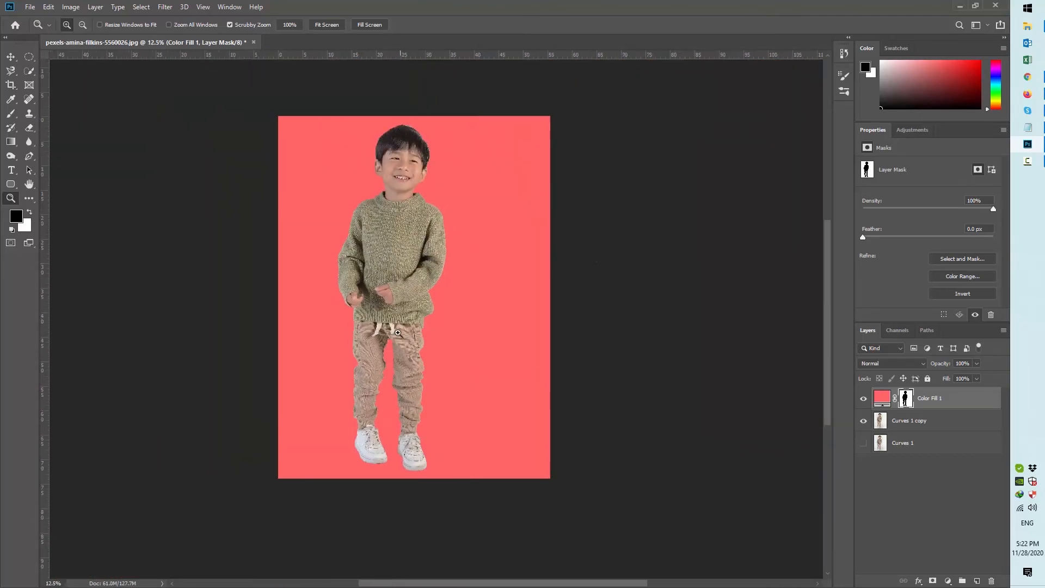
drag(398, 331, 469, 348)
drag(476, 409, 608, 189)
scroll(539, 303, up, 2)
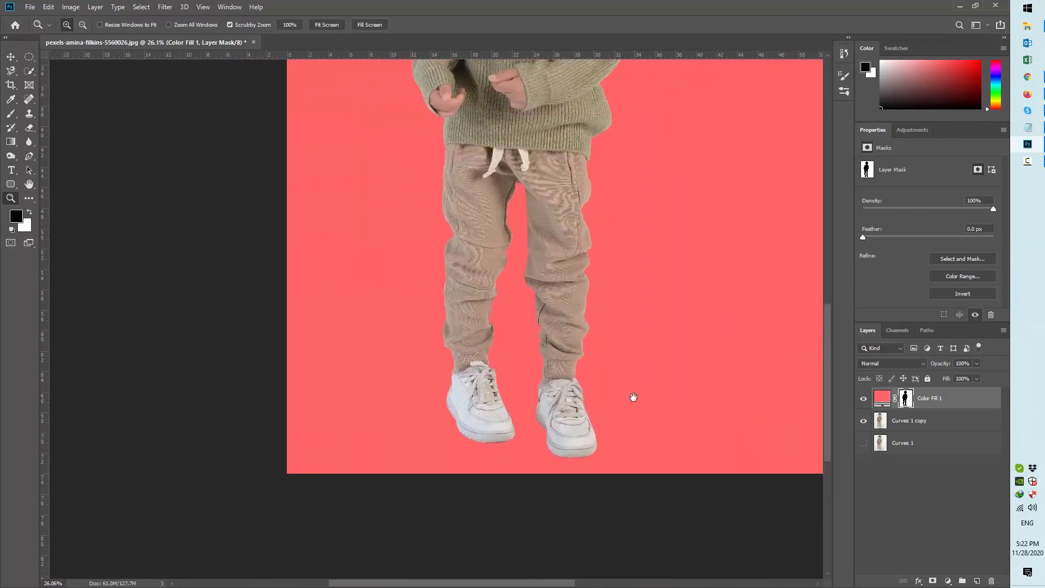
- Compare the floor shadows with Color Fill 1 hidden and shown, marking the area around both shoes with an elliptical selection
click(863, 398)
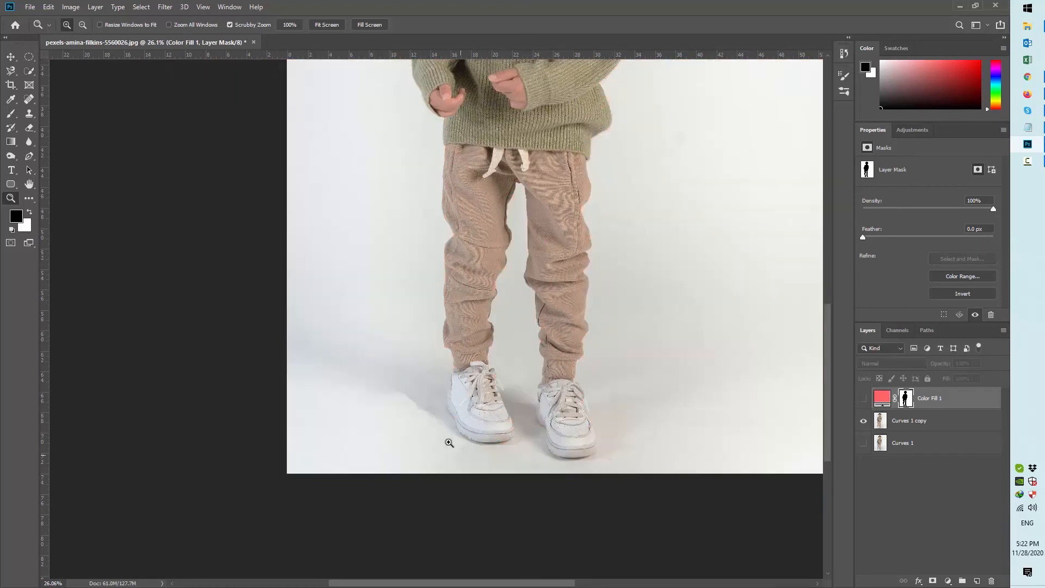
key(m)
drag(353, 298, 660, 472)
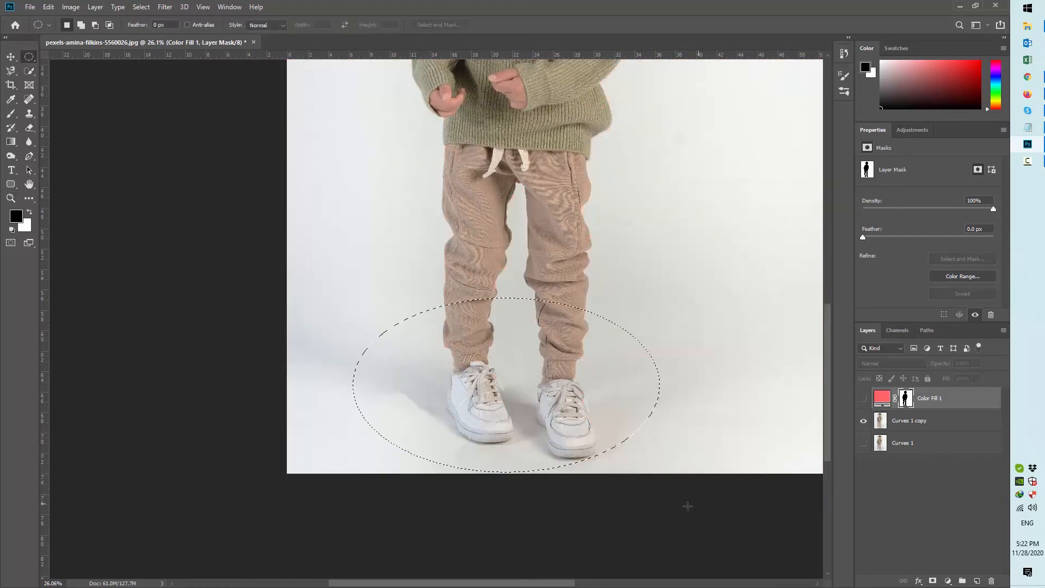
click(864, 399)
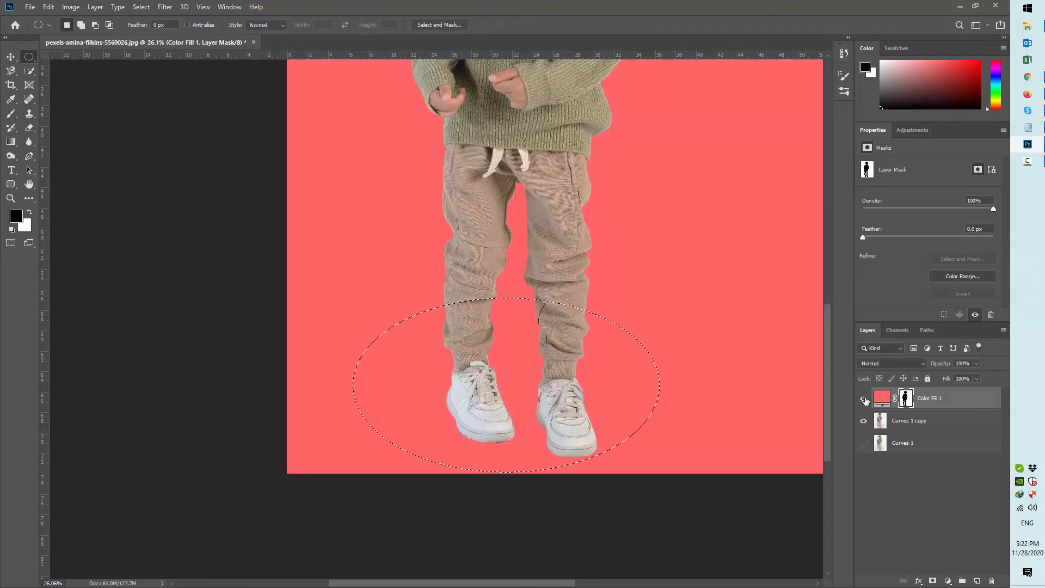
click(864, 399)
click(864, 399)
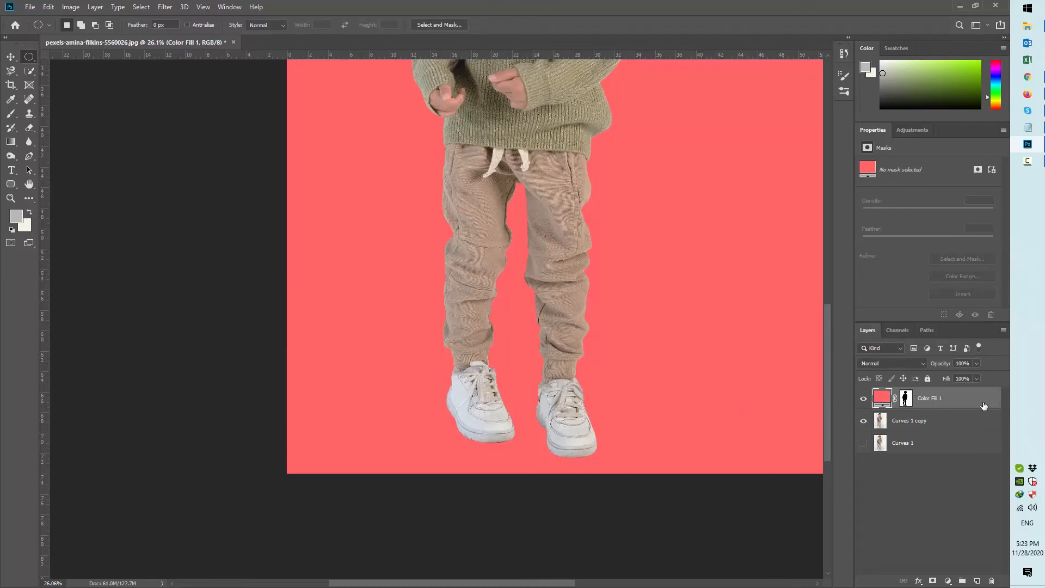
- Set the Color Fill 1 layer's blend mode to Multiply and check the background shadows across the whole image
click(912, 364)
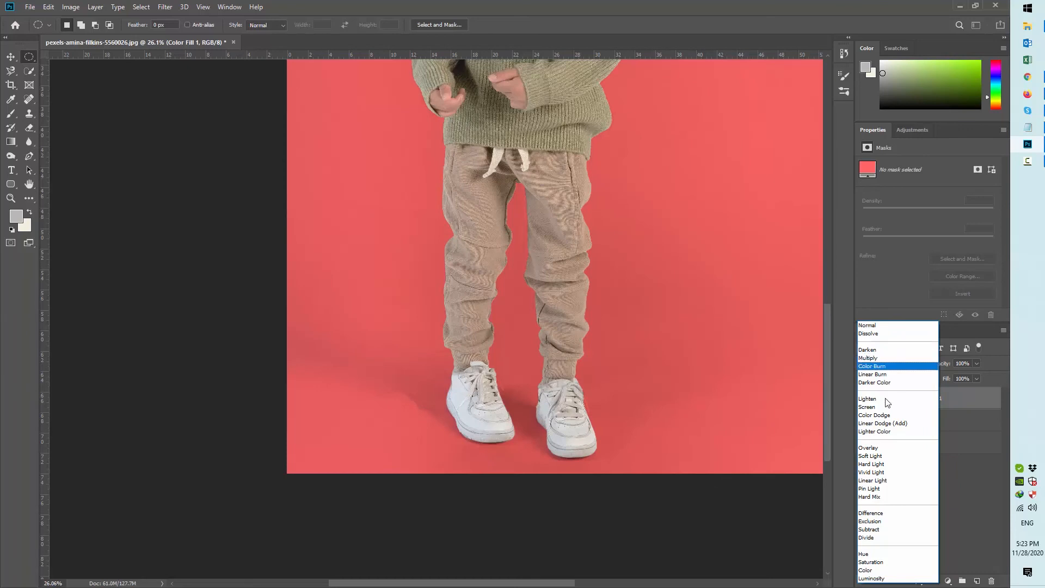
click(874, 358)
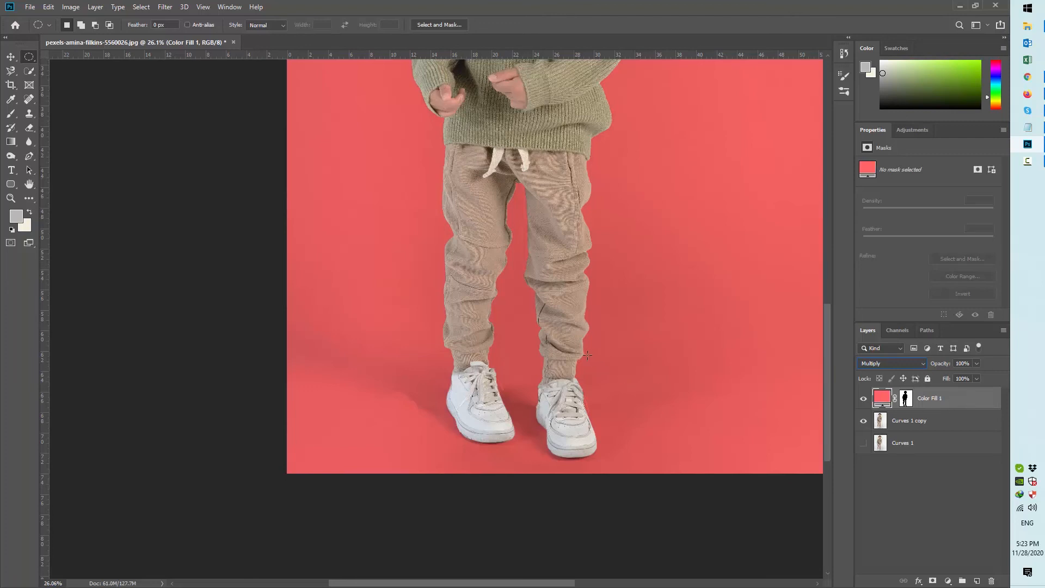
key(z)
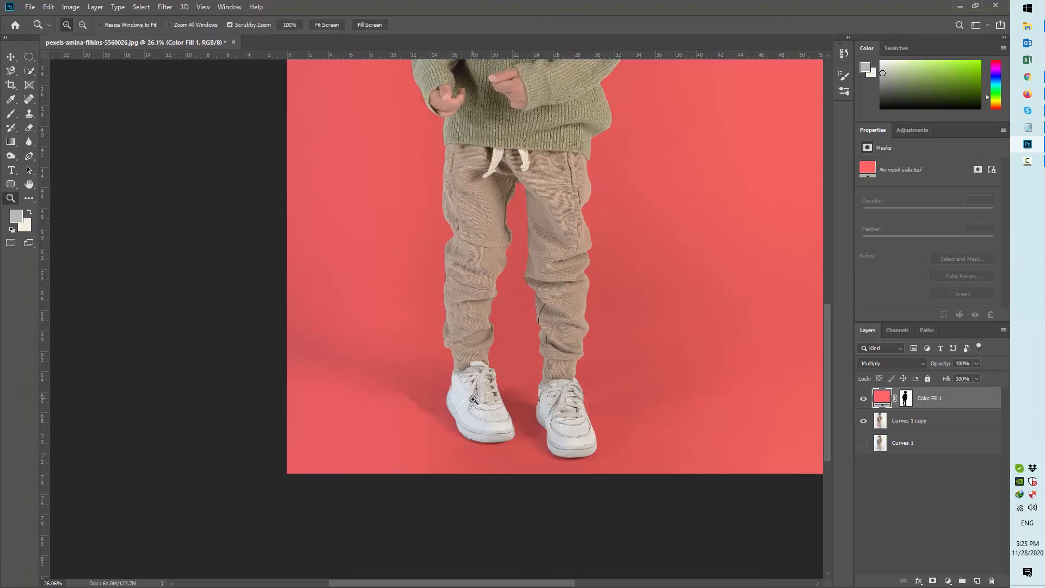
alt+click(557, 386)
alt+click(557, 386)
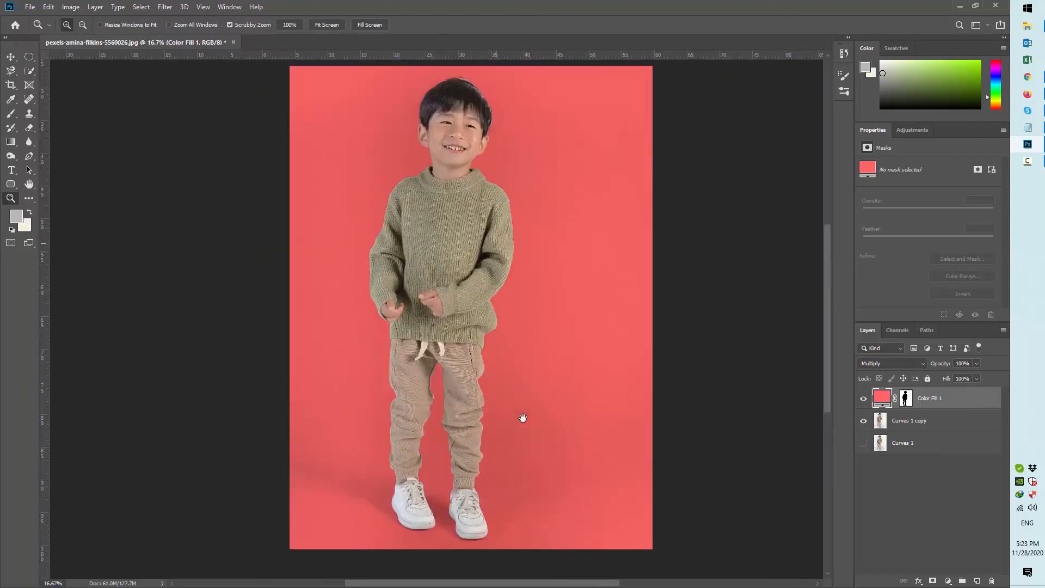
right_click(425, 360)
click(452, 367)
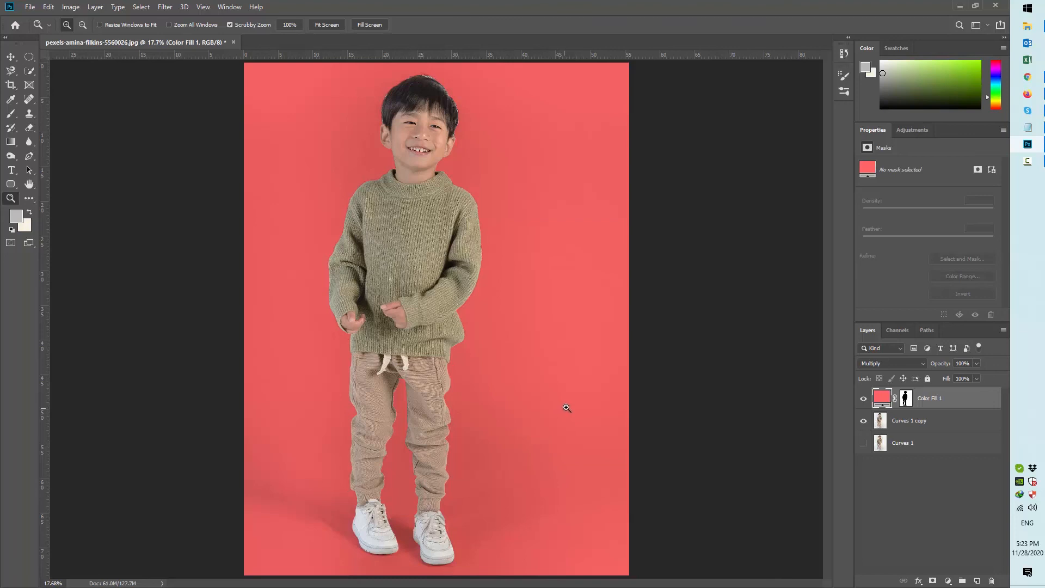
click(922, 365)
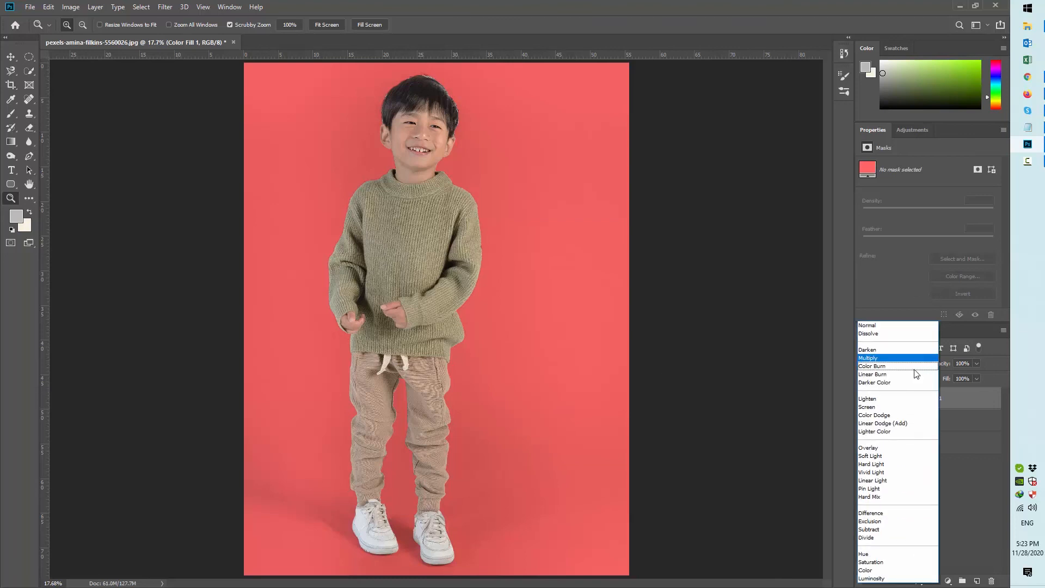
click(867, 357)
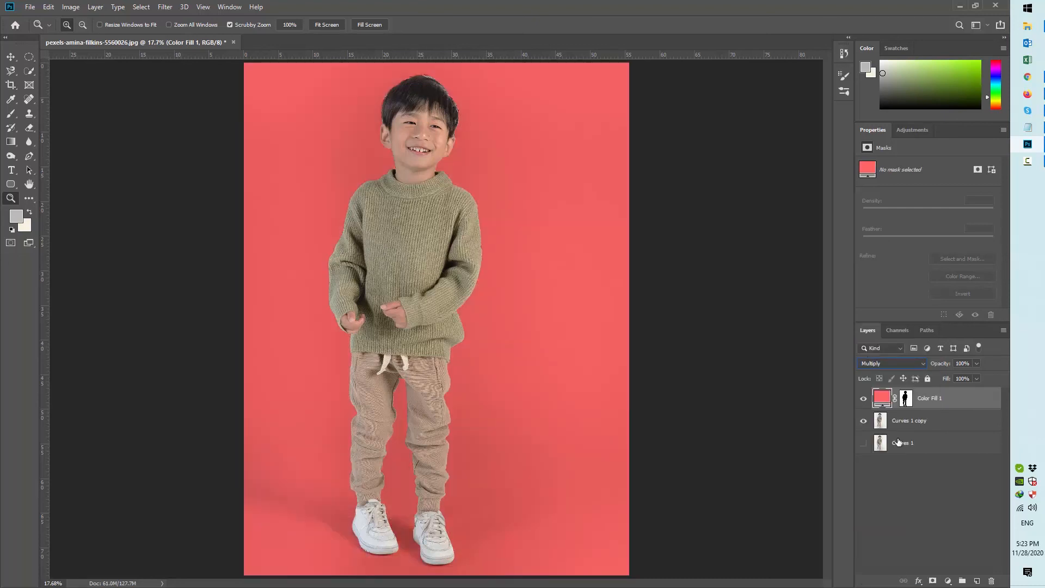